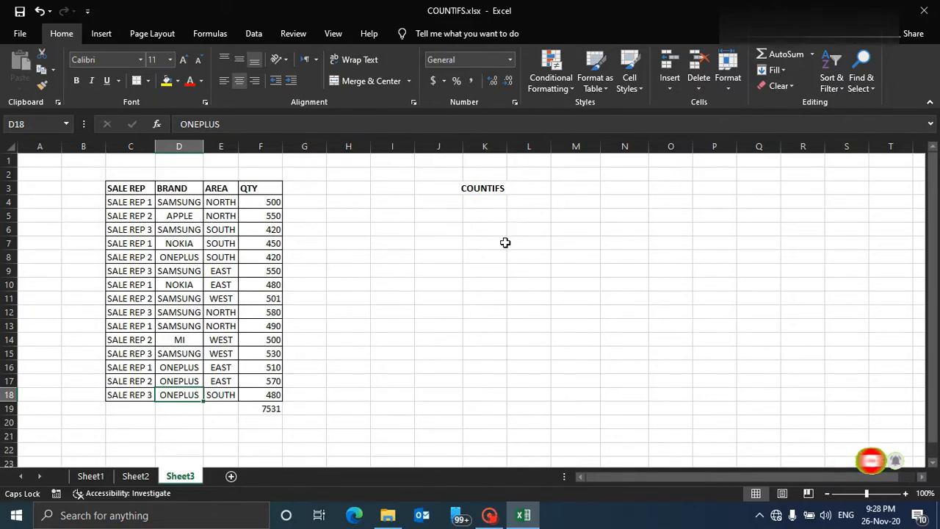
Examine the sales table's SALE REP, BRAND and AREA columns and the COUNTIFS heading area.
{"action": "left_click", "coordinate": [486, 188]}
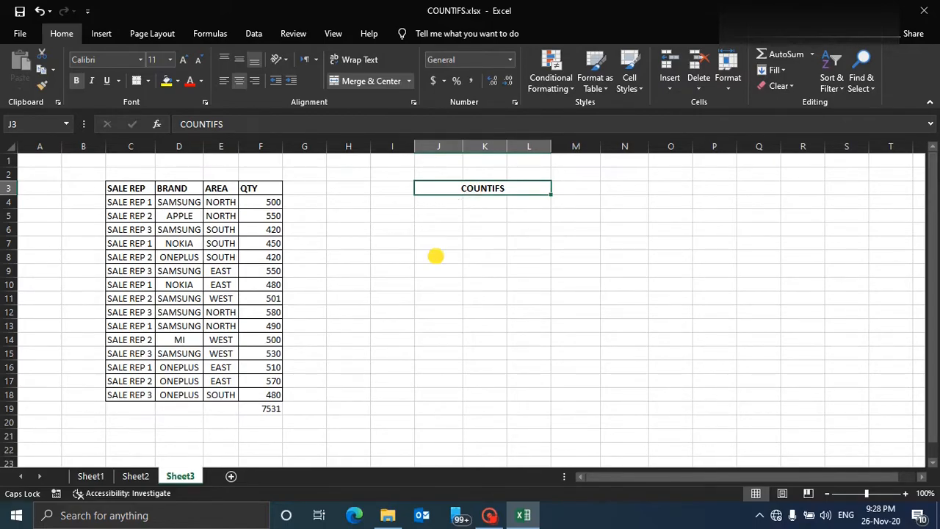
{"action": "left_click", "coordinate": [436, 255]}
{"action": "left_click", "coordinate": [439, 244]}
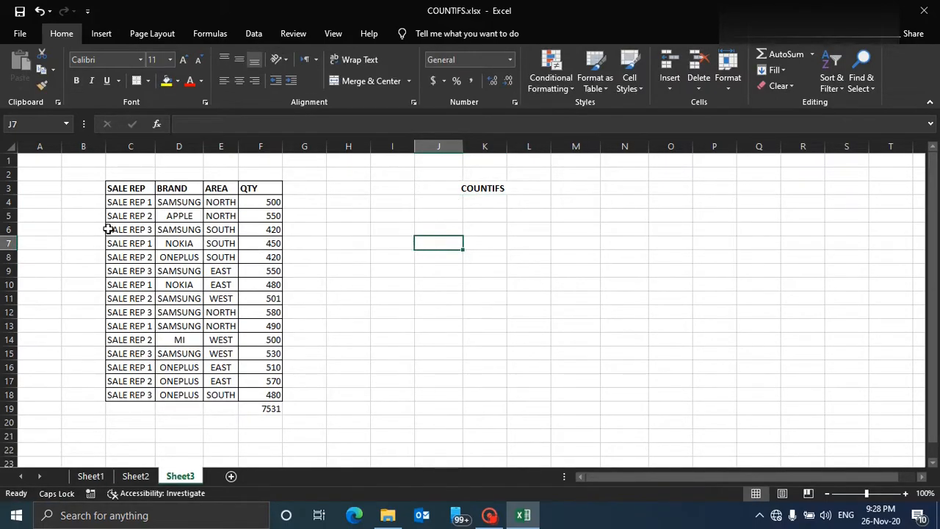
{"action": "left_click_drag", "start_coordinate": [128, 204], "coordinate": [133, 395]}
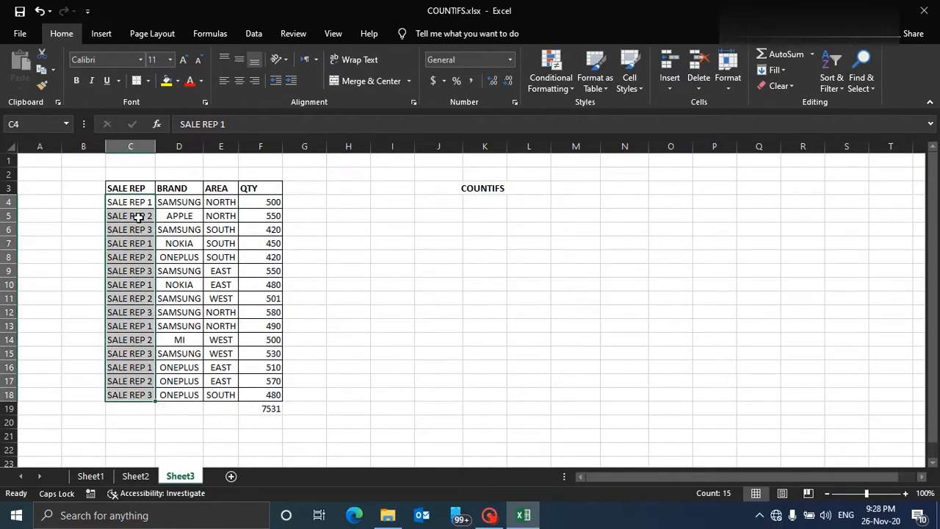
{"action": "left_click_drag", "start_coordinate": [182, 204], "coordinate": [178, 397]}
{"action": "left_click_drag", "start_coordinate": [222, 200], "coordinate": [213, 403]}
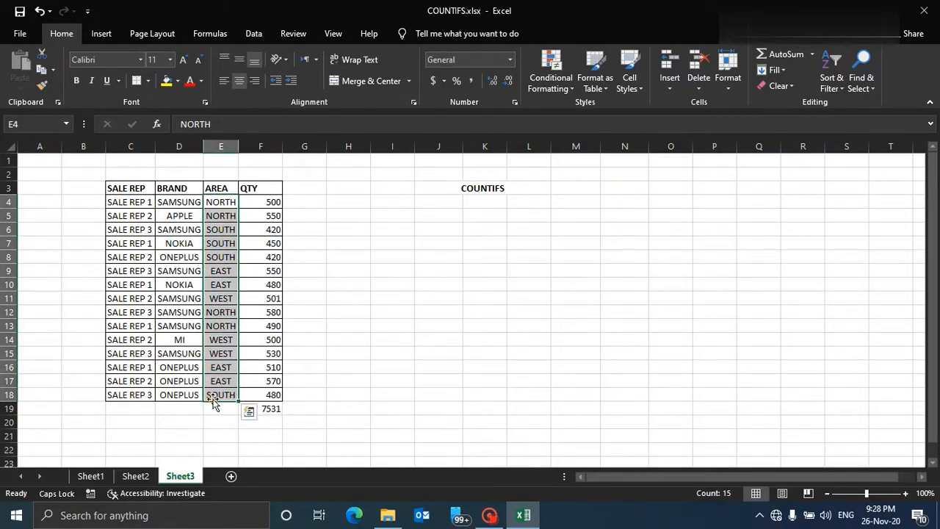
{"action": "left_click", "coordinate": [126, 206]}
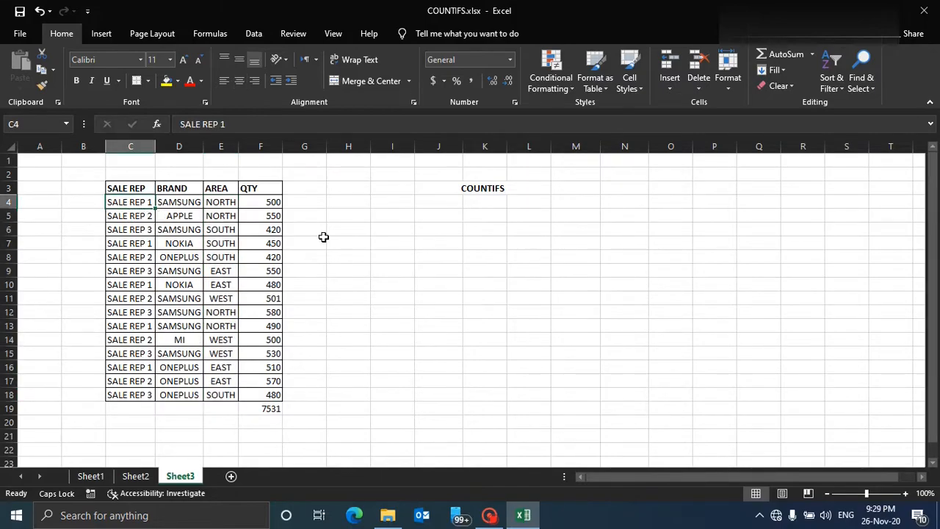
{"action": "left_click", "coordinate": [472, 188]}
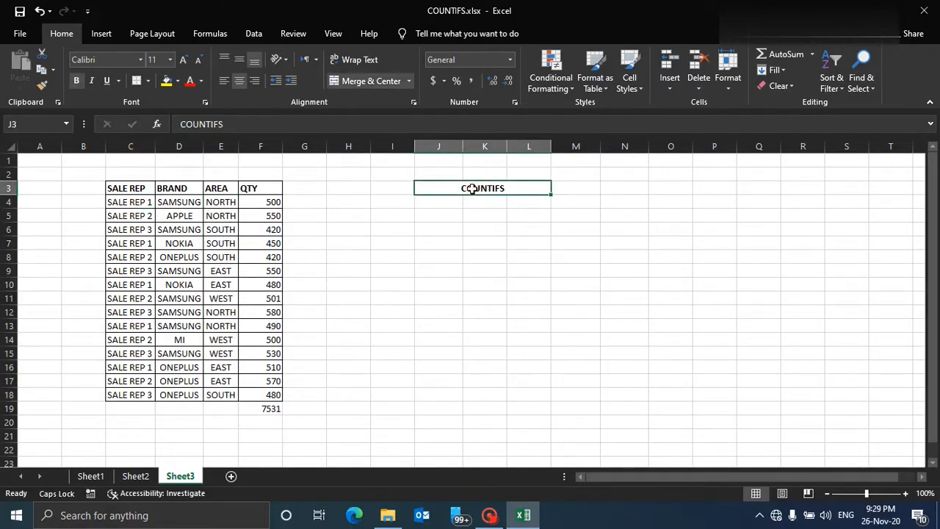
{"action": "left_click", "coordinate": [121, 204]}
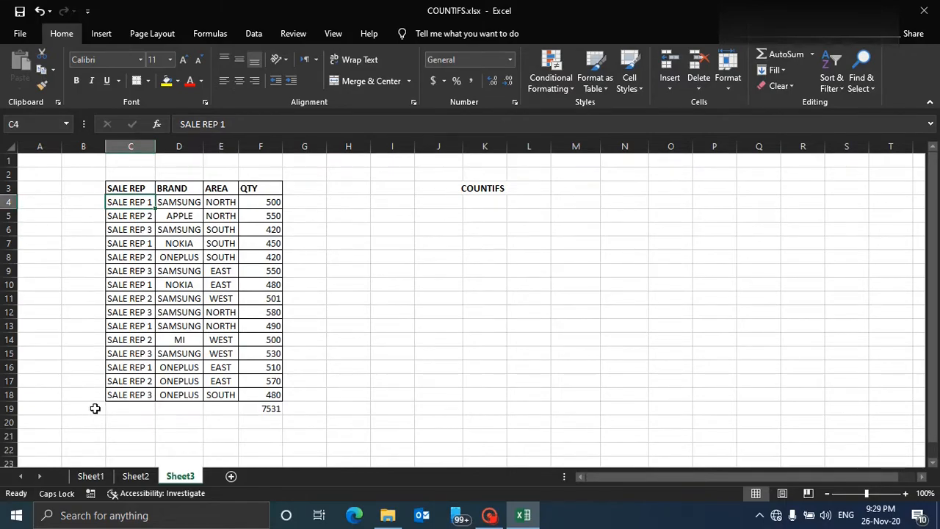
{"action": "left_click", "coordinate": [130, 396]}
{"action": "left_click_drag", "start_coordinate": [131, 204], "coordinate": [128, 395]}
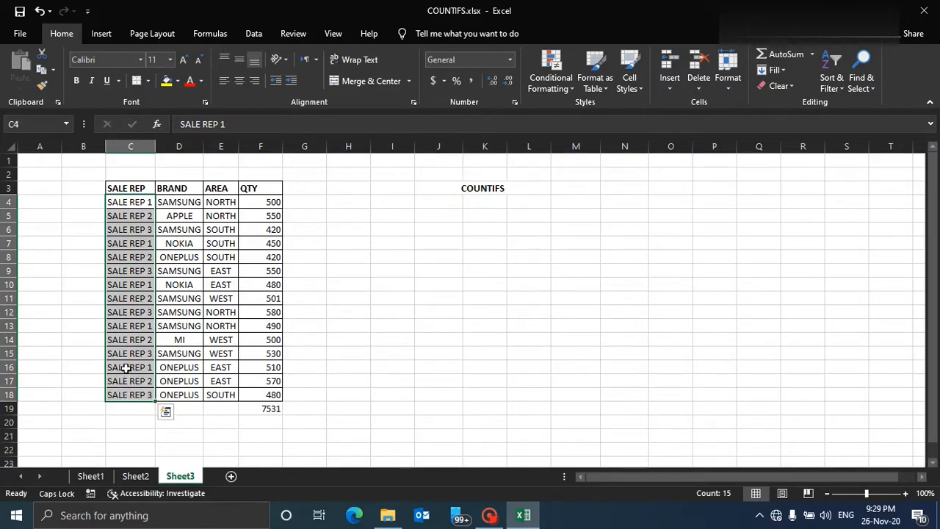
{"action": "left_click", "coordinate": [164, 202]}
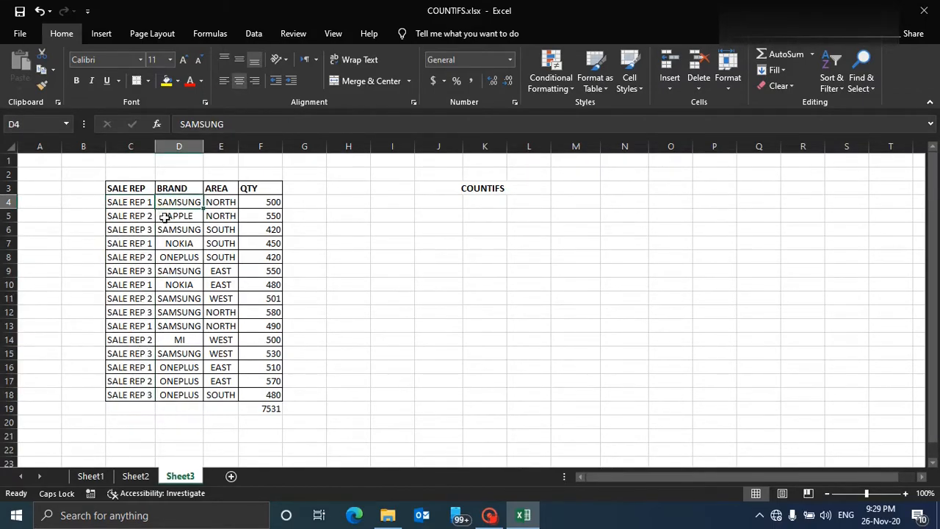
{"action": "left_click", "coordinate": [168, 395]}
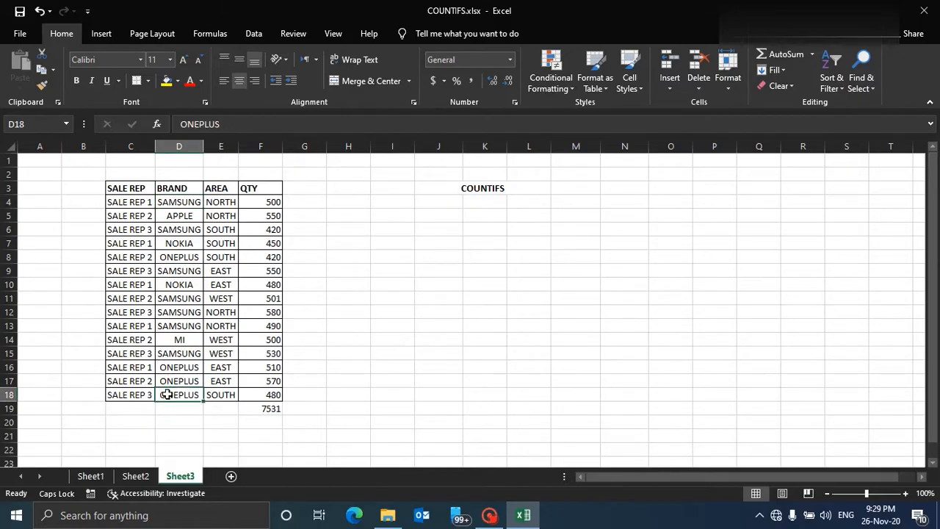
{"action": "left_click", "coordinate": [183, 273]}
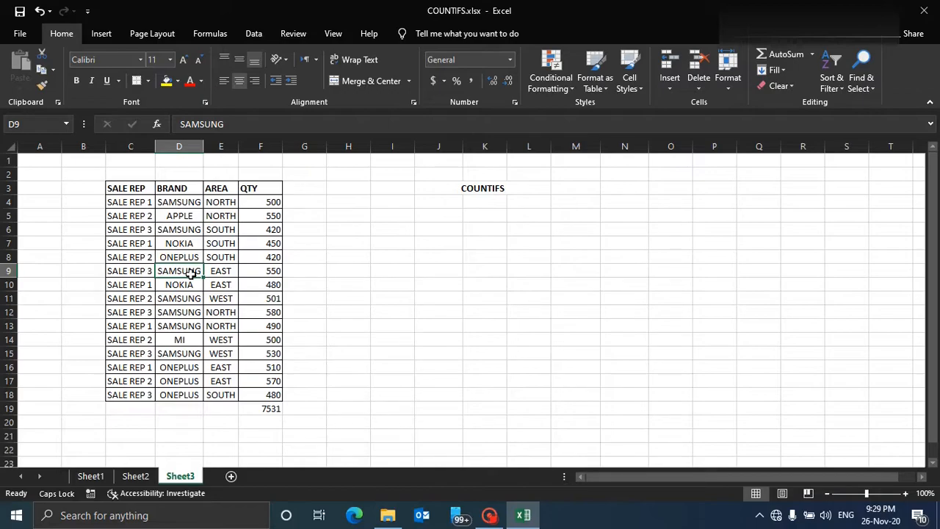
{"action": "left_click", "coordinate": [125, 204]}
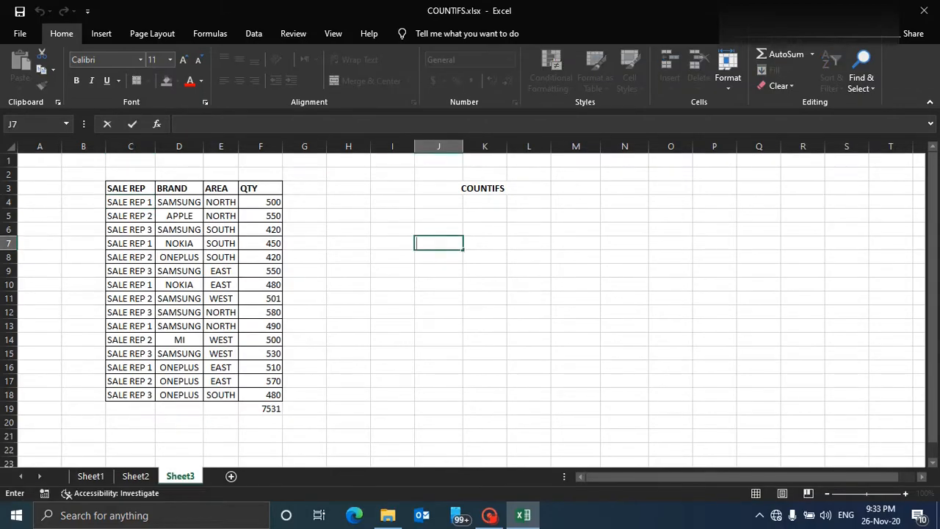
Begin a COUNTIFS formula in cell J7.
{"action": "left_click", "coordinate": [345, 126]}
{"action": "type", "text": "="}
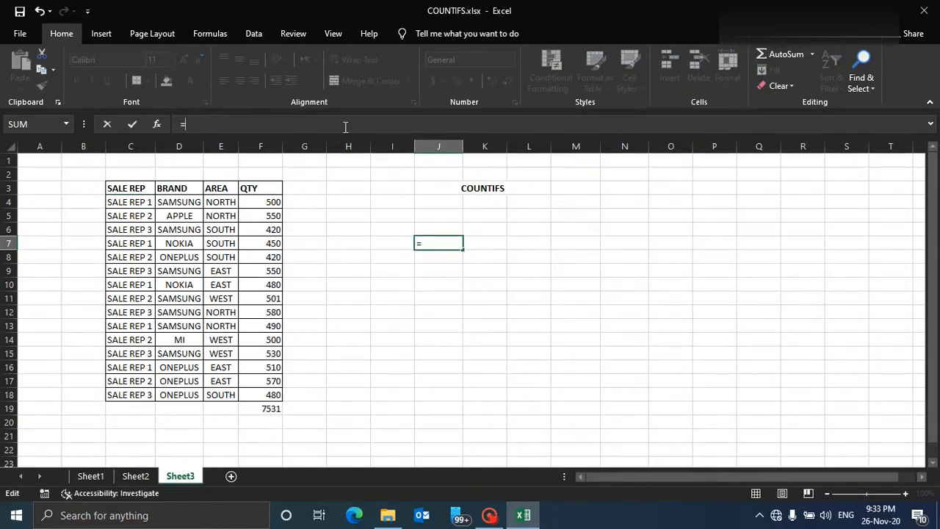
{"action": "type", "text": "co"}
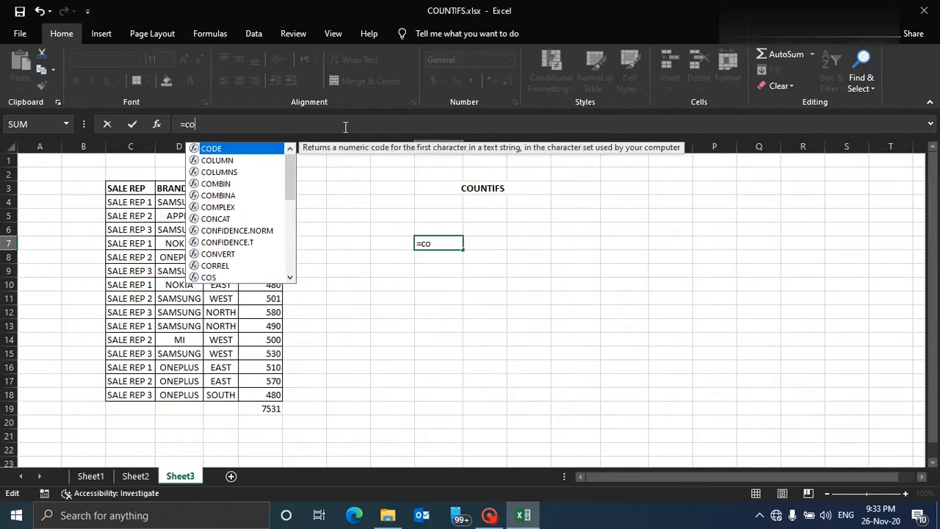
{"action": "type", "text": "unti"}
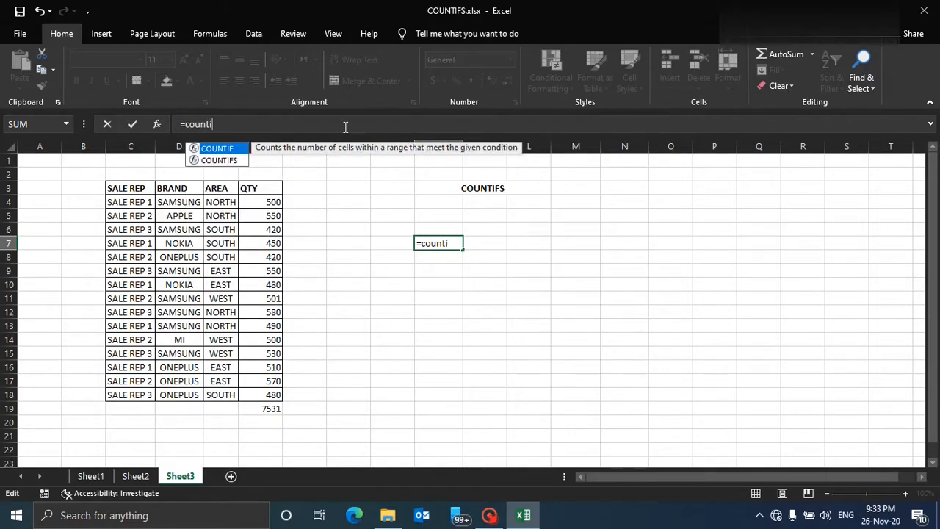
{"action": "type", "text": "fs"}
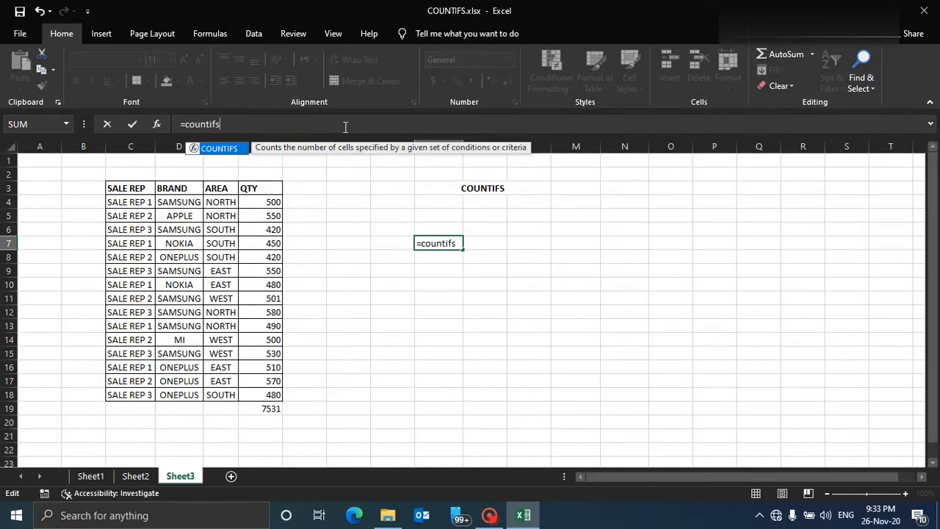
{"action": "type", "text": "("}
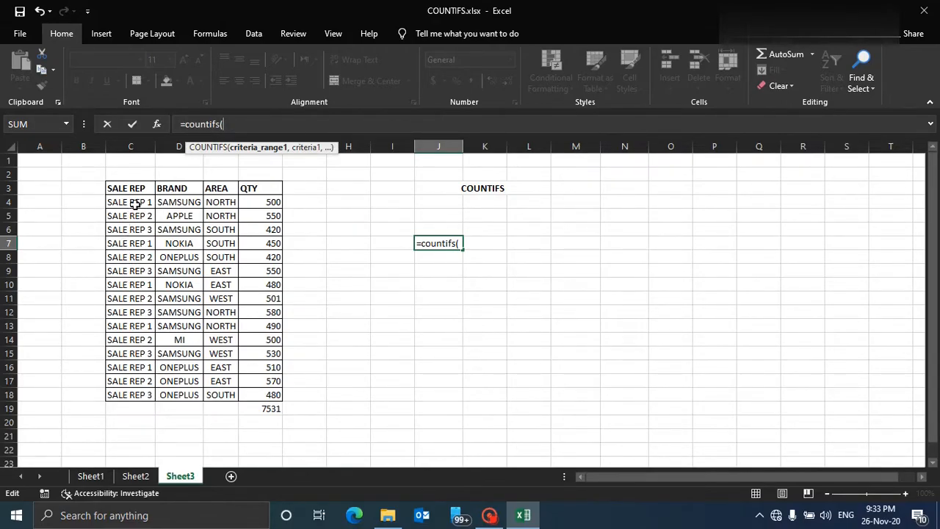
Add C4:C18 as the first criteria range with the criterion "SALE REP 1".
{"action": "left_click_drag", "start_coordinate": [135, 204], "coordinate": [130, 390]}
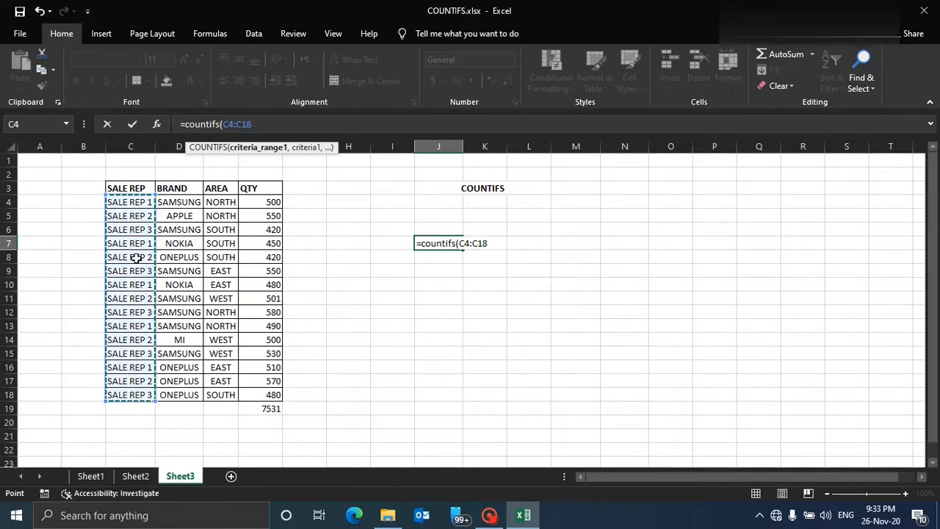
{"action": "left_click", "coordinate": [259, 125]}
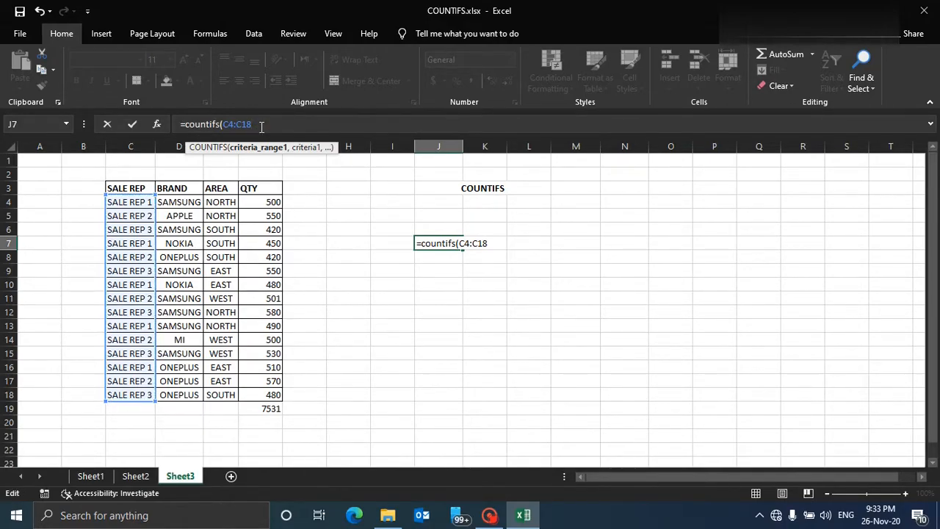
{"action": "type", "text": ","}
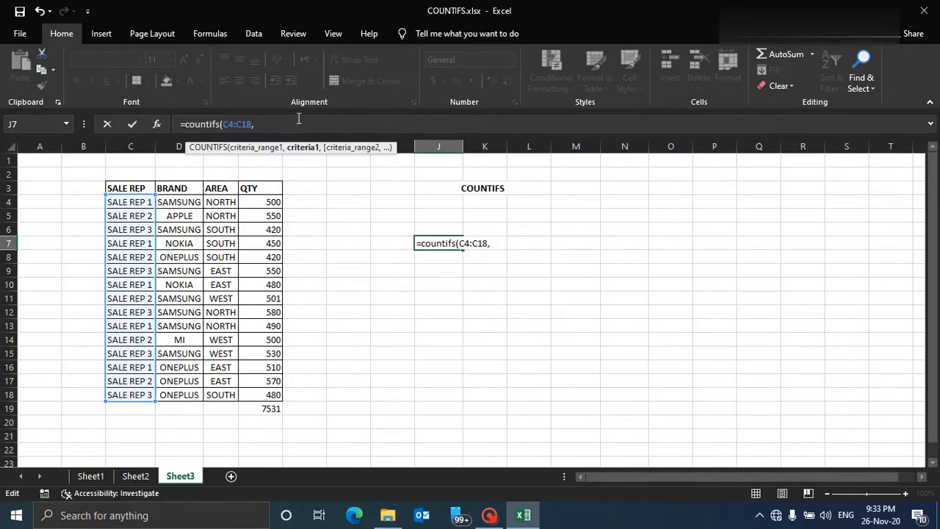
{"action": "type", "text": "\"\""}
{"action": "type", "text": "SALE R"}
{"action": "type", "text": "EP"}
{"action": "type", "text": " 1"}
{"action": "type", "text": ","}
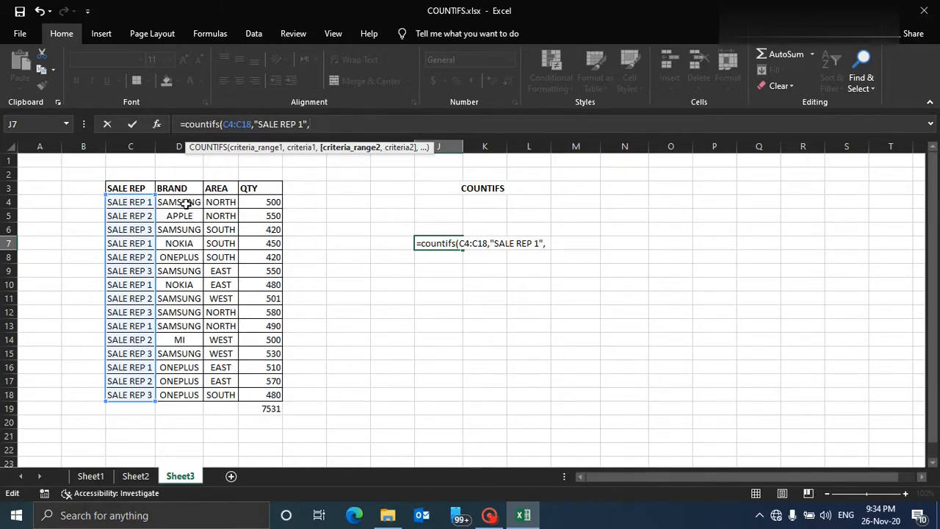
Add D4:D18 as the second criteria range with the criterion "SAMSUNG", close the formula and enter it.
{"action": "left_click_drag", "start_coordinate": [186, 204], "coordinate": [176, 393]}
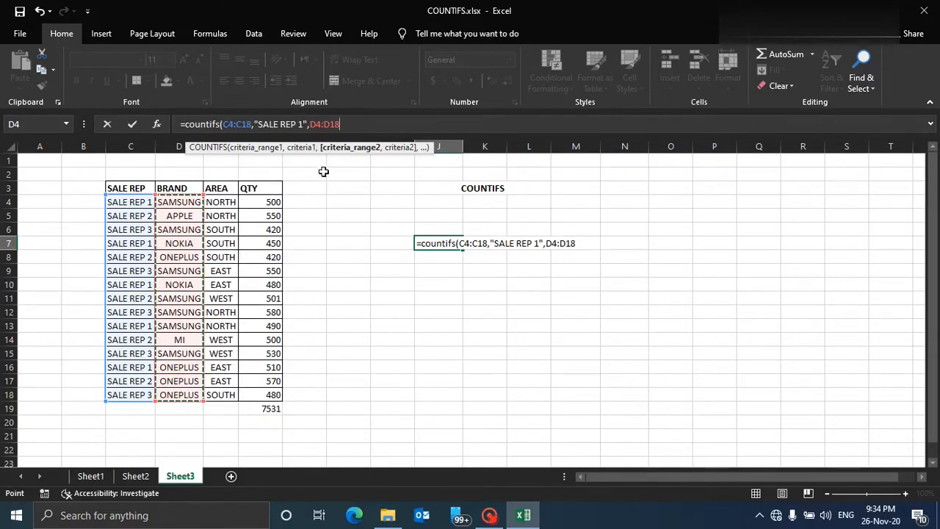
{"action": "left_click", "coordinate": [358, 126]}
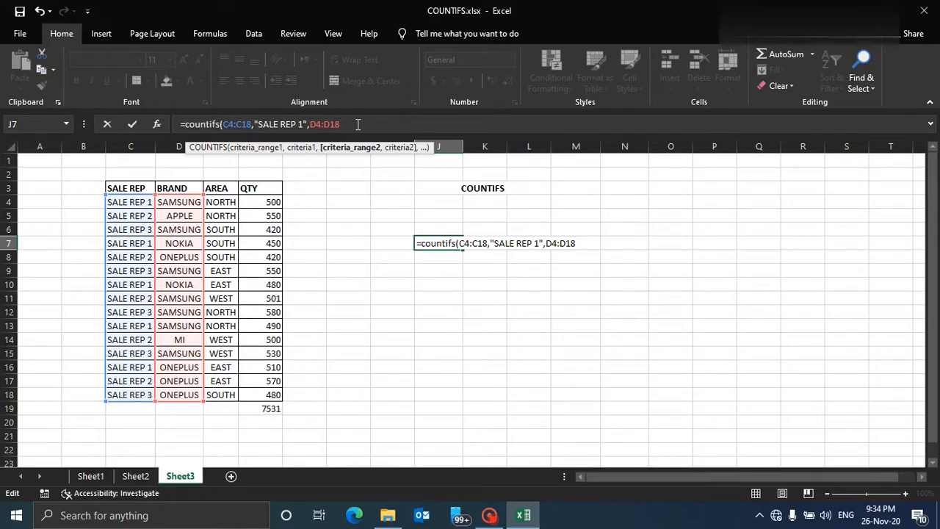
{"action": "type", "text": ","}
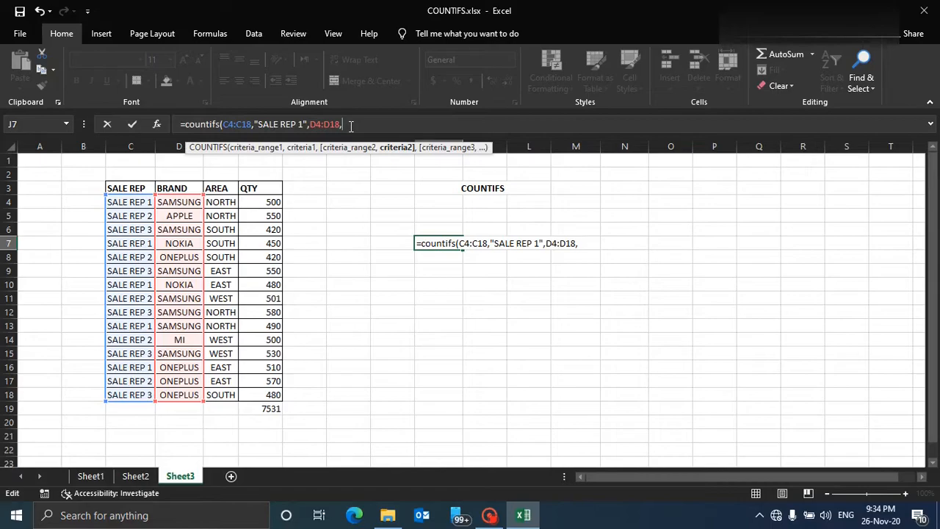
{"action": "type", "text": "\"\"SAMSUNG"}
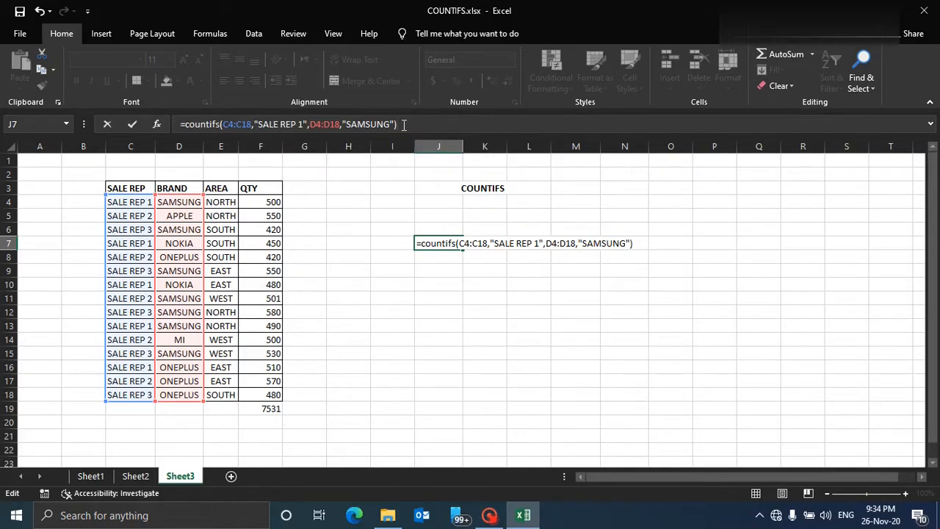
{"action": "key", "text": "Return"}
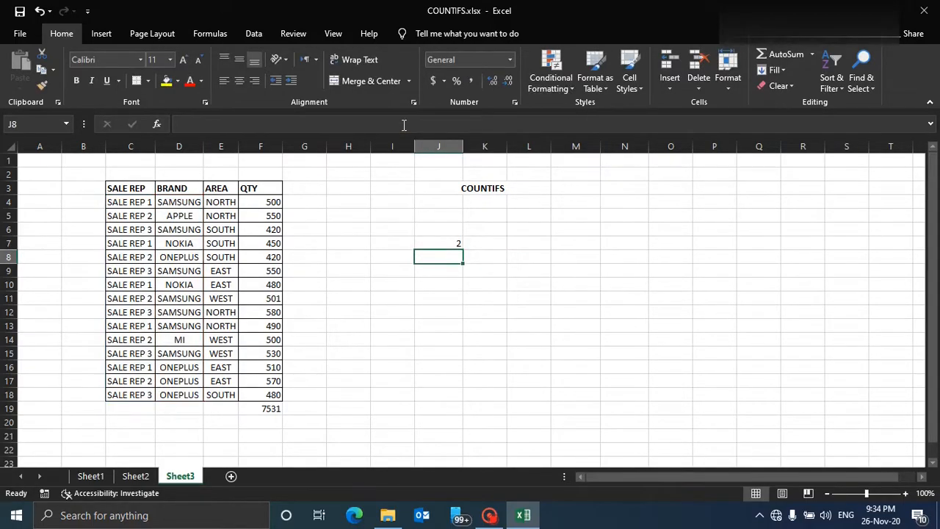
Inspect the J7 formula and the table rows matching SALE REP 1 with SAMSUNG.
{"action": "left_click", "coordinate": [447, 242]}
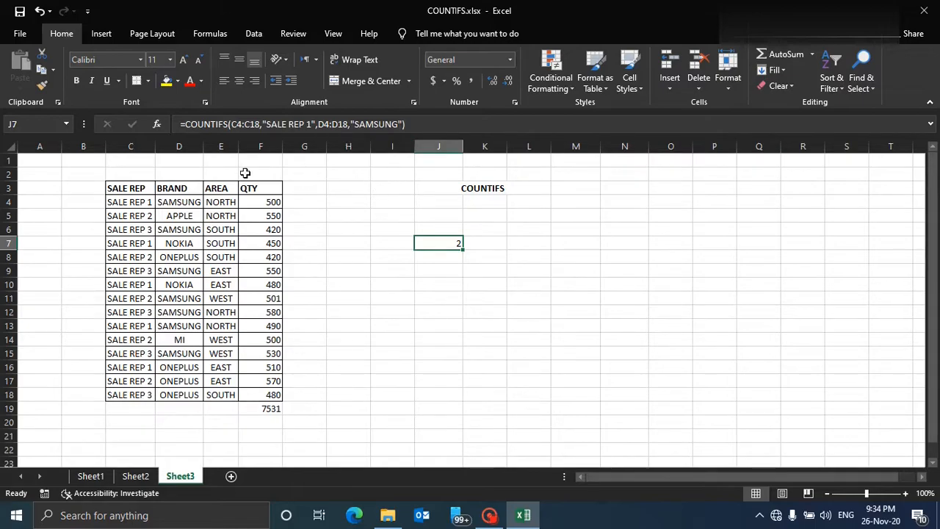
{"action": "left_click_drag", "start_coordinate": [171, 200], "coordinate": [171, 200]}
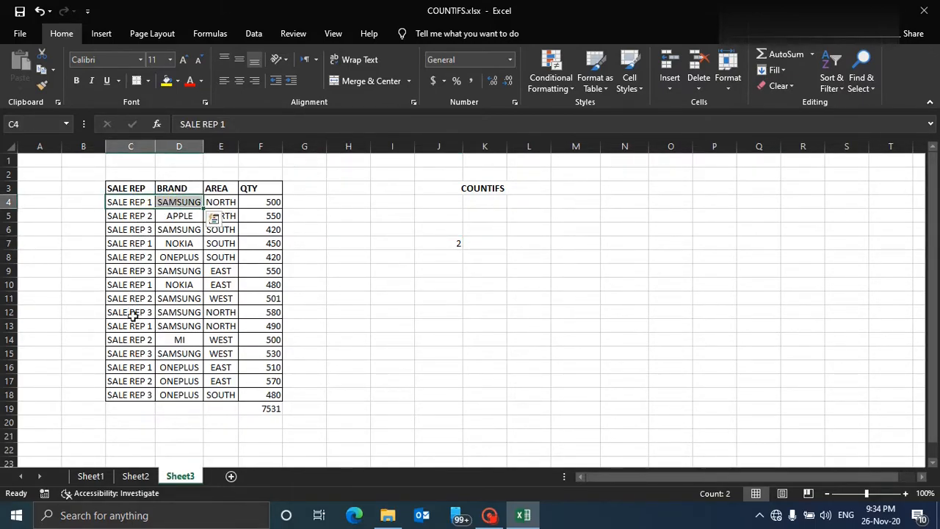
{"action": "left_click_drag", "start_coordinate": [130, 325], "coordinate": [167, 325]}
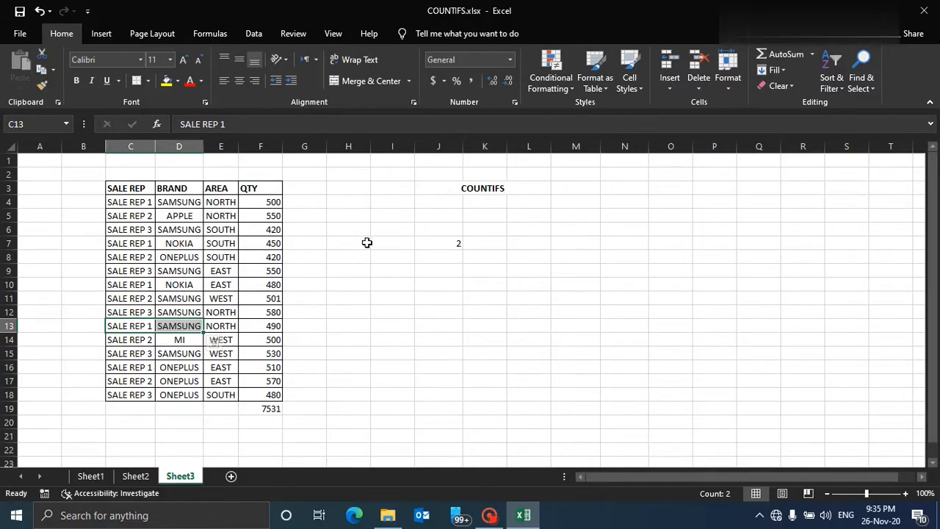
{"action": "left_click", "coordinate": [417, 274]}
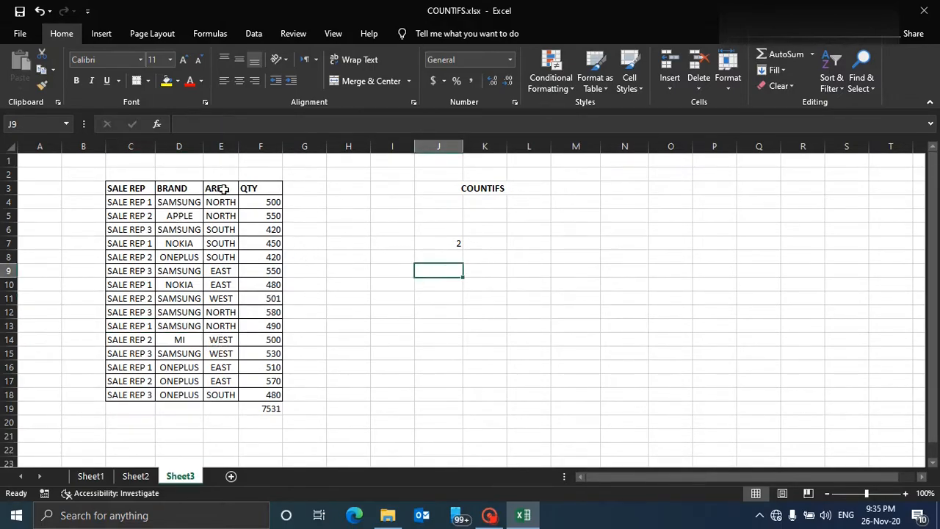
{"action": "left_click", "coordinate": [455, 243]}
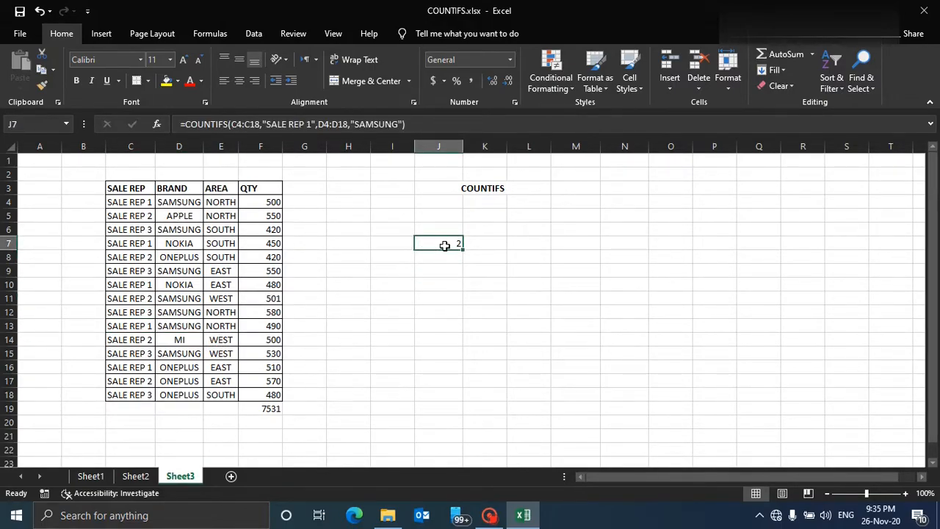
{"action": "left_click", "coordinate": [271, 124]}
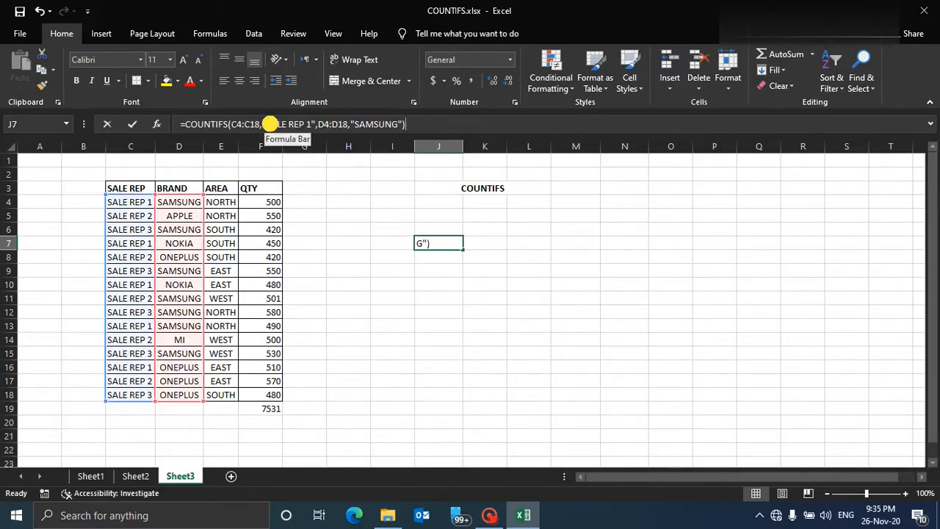
{"action": "left_click", "coordinate": [357, 124]}
{"action": "left_click", "coordinate": [399, 252]}
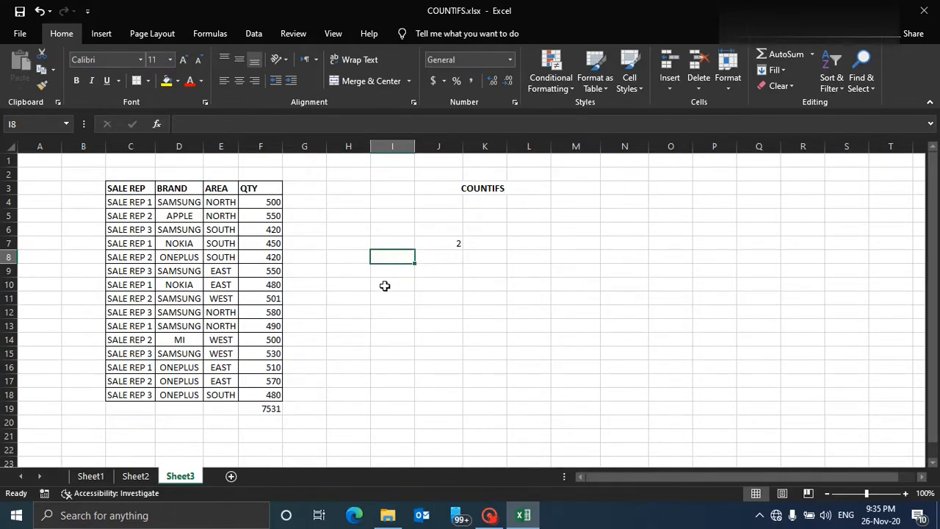
Enter the criteria NOKIA in I9 and SALE REP 1 in H9.
{"action": "left_click", "coordinate": [390, 272]}
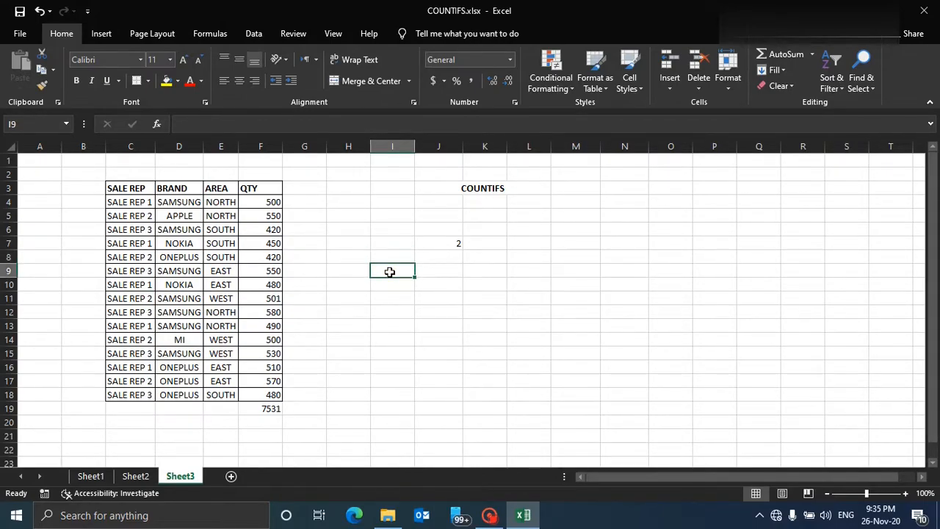
{"action": "type", "text": "N"}
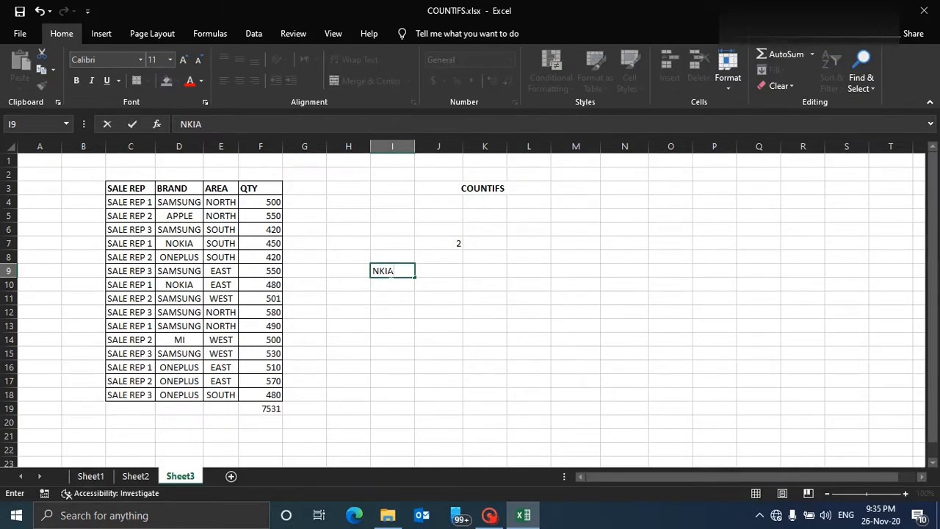
{"action": "type", "text": "OK"}
{"action": "key", "text": "Left"}
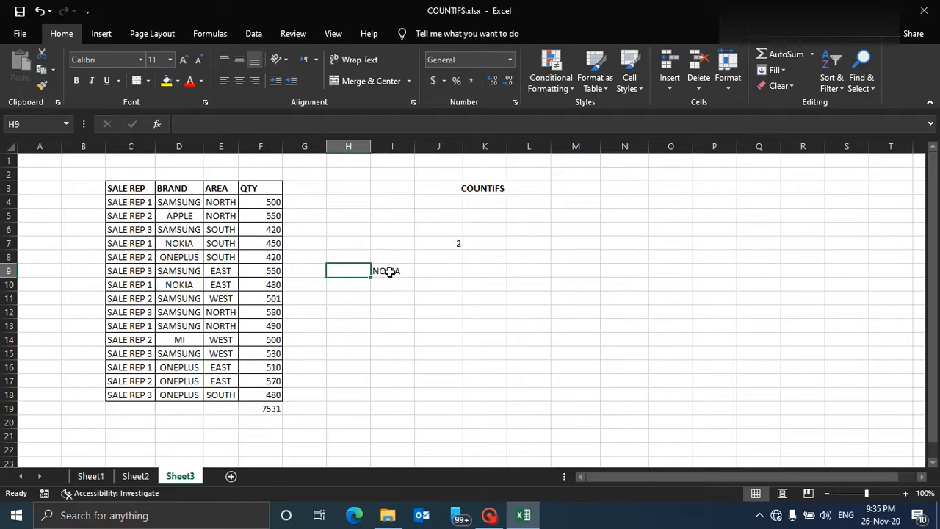
{"action": "type", "text": "SALE REP"}
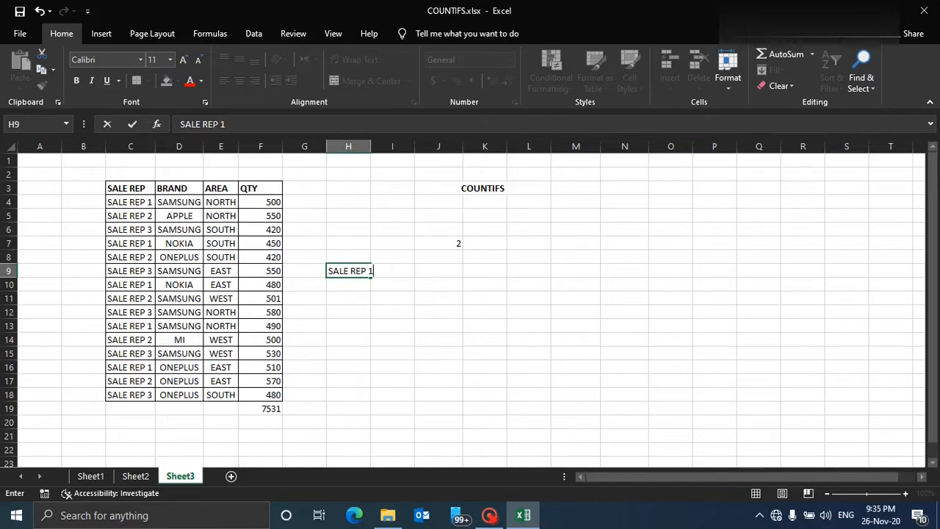
{"action": "type", "text": " 1"}
Widen column H slightly and merge and center cells H10:I10.
{"action": "left_click", "coordinate": [392, 282]}
{"action": "left_click_drag", "start_coordinate": [371, 146], "coordinate": [376, 147]}
{"action": "left_click_drag", "start_coordinate": [351, 287], "coordinate": [383, 286]}
{"action": "left_click", "coordinate": [365, 81]}
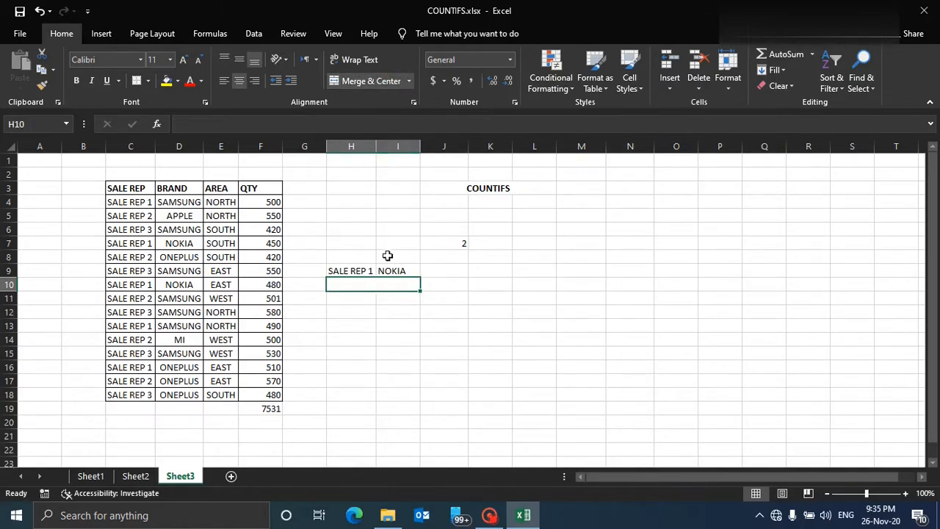
Apply all borders to the criteria block H9:I10.
{"action": "left_click", "coordinate": [385, 275]}
{"action": "double_click", "coordinate": [373, 283]}
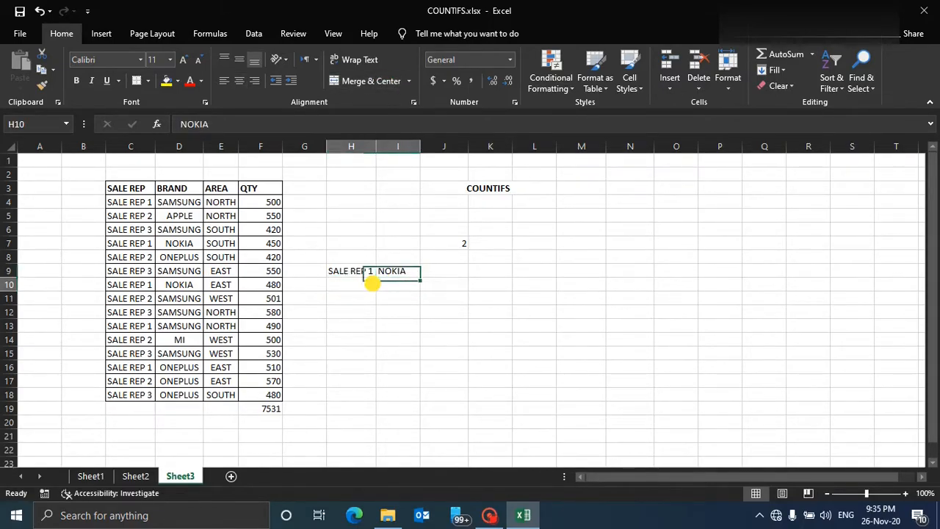
{"action": "left_click_drag", "start_coordinate": [352, 271], "coordinate": [379, 283]}
{"action": "left_click", "coordinate": [147, 80]}
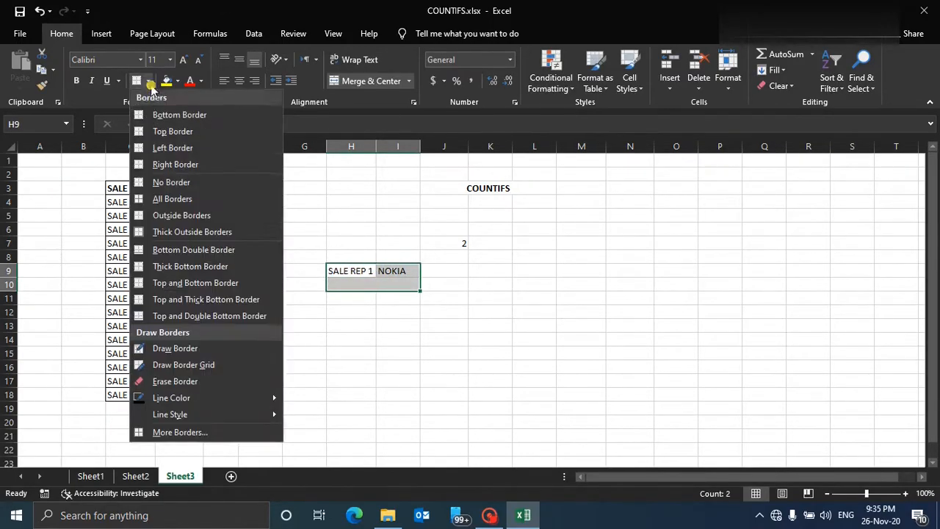
{"action": "left_click", "coordinate": [170, 199]}
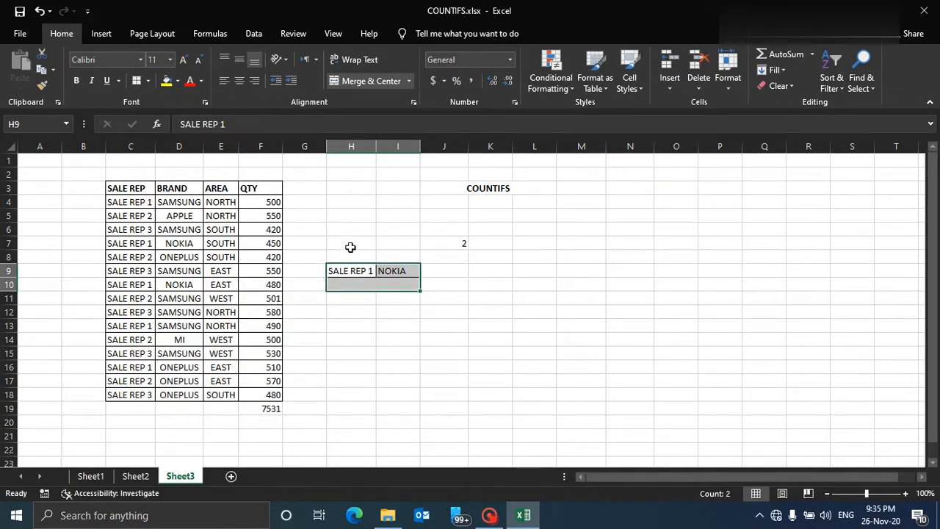
{"action": "double_click", "coordinate": [360, 283]}
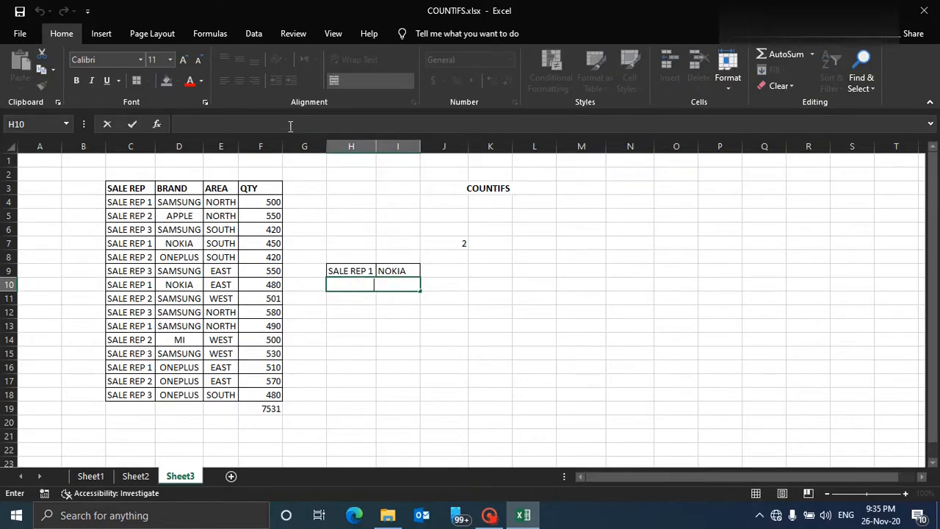
{"action": "type", "text": "="}
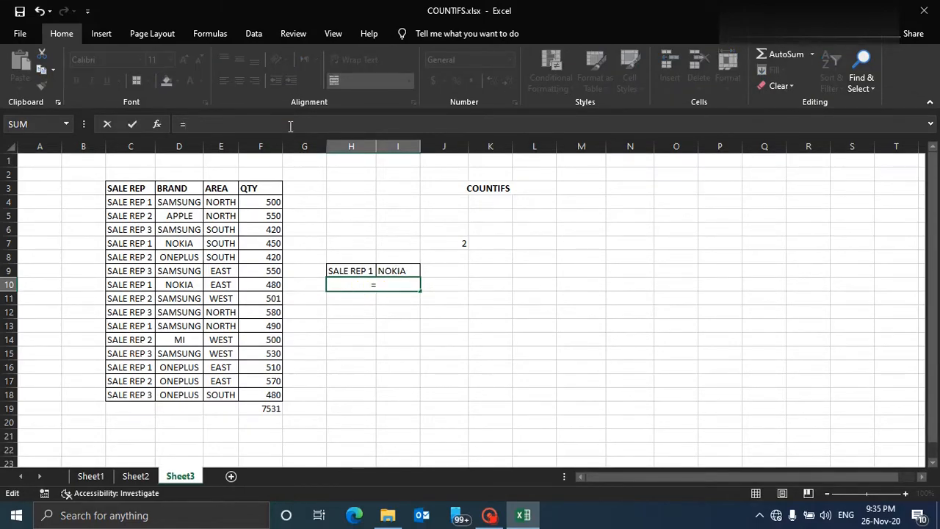
{"action": "type", "text": "cuntifs"}
{"action": "key", "text": "BackSpace"}
{"action": "key", "text": "BackSpace"}
{"action": "key", "text": "BackSpace"}
{"action": "key", "text": "BackSpace"}
{"action": "key", "text": "BackSpace"}
{"action": "key", "text": "BackSpace"}
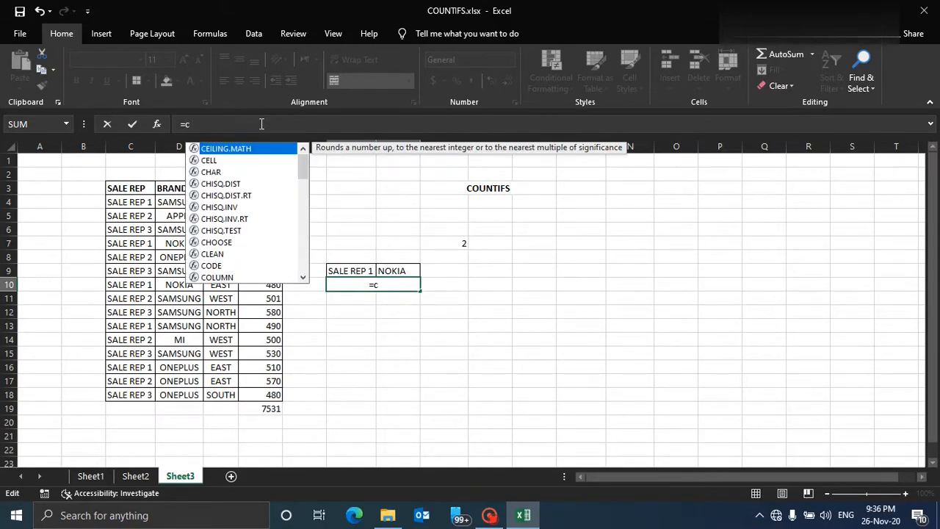
{"action": "type", "text": "untifs"}
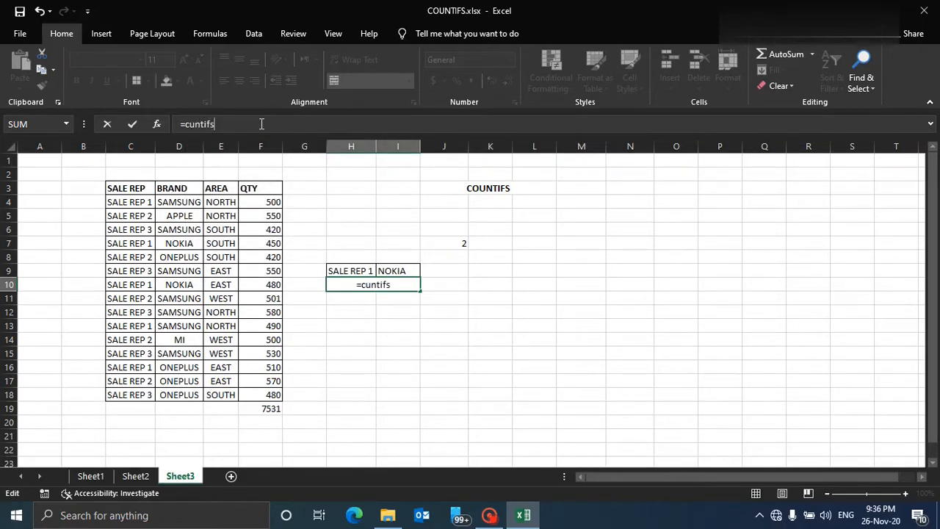
{"action": "key", "text": "BackSpace"}
{"action": "key", "text": "BackSpace"}
{"action": "key", "text": "BackSpace"}
{"action": "key", "text": "BackSpace"}
{"action": "key", "text": "BackSpace"}
{"action": "key", "text": "BackSpace"}
{"action": "key", "text": "BackSpace"}
{"action": "key", "text": "BackSpace"}
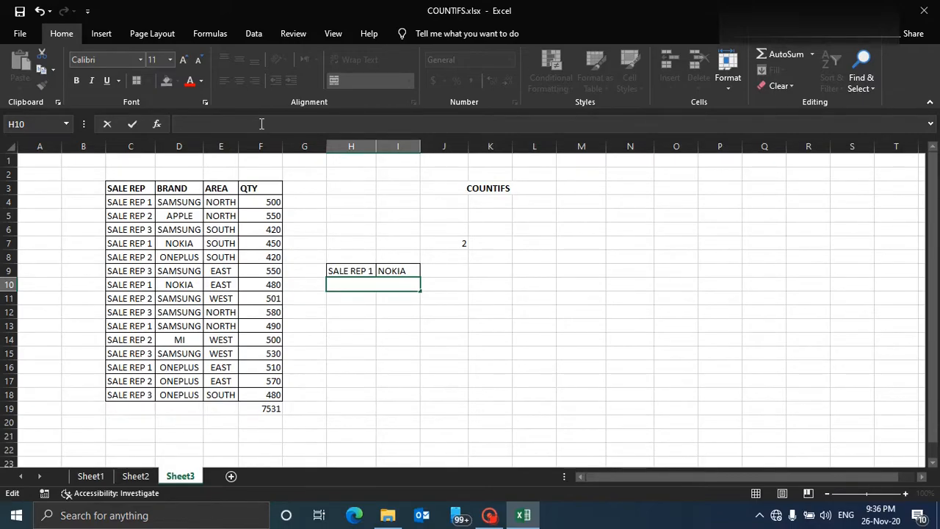
Begin a COUNTIFS formula in the merged cell H10.
{"action": "type", "text": "=CO"}
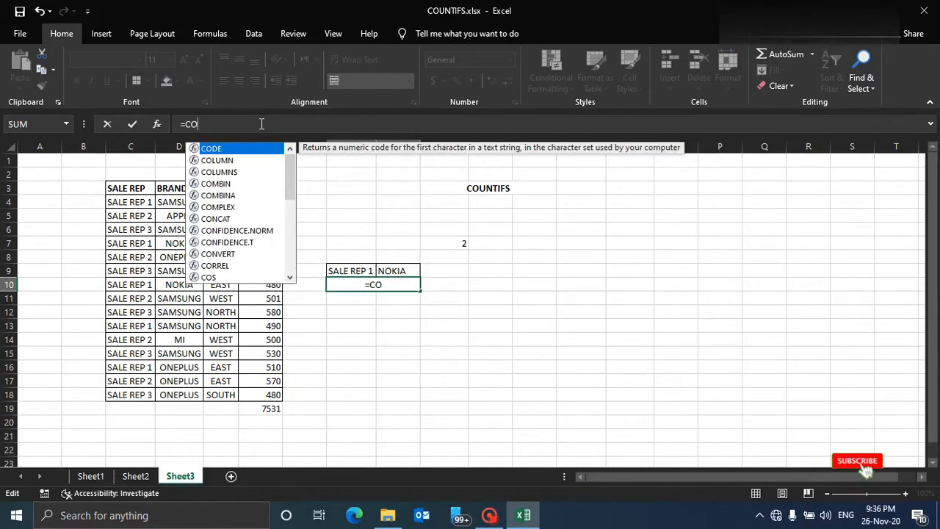
{"action": "type", "text": "UNTIFS"}
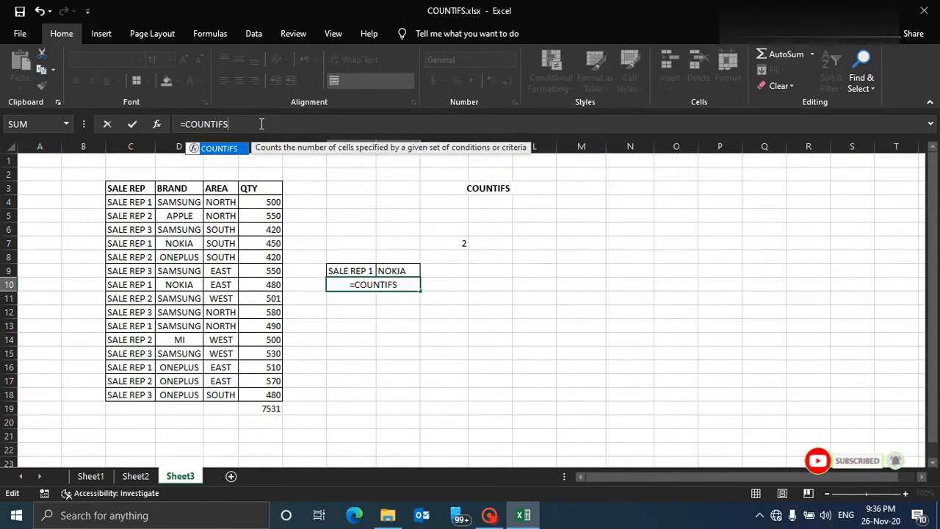
{"action": "key", "text": "Caps_Lock"}
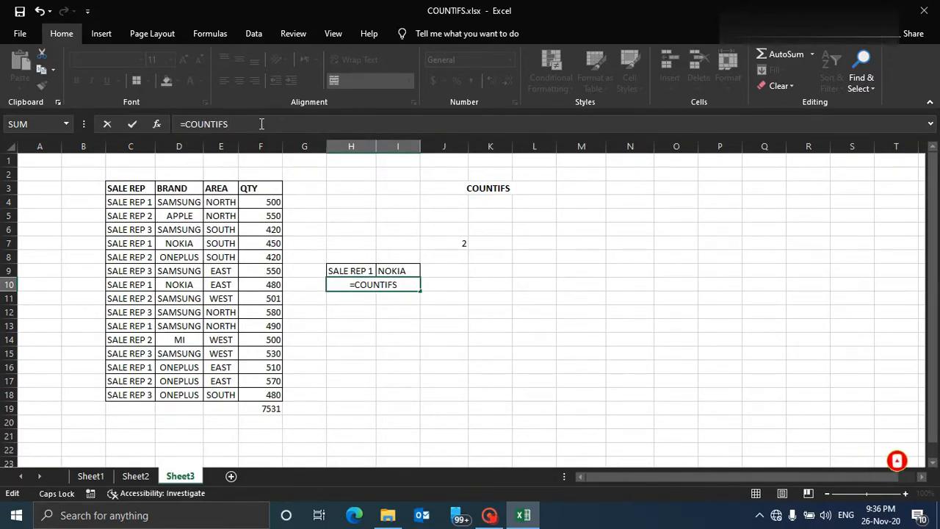
{"action": "type", "text": "("}
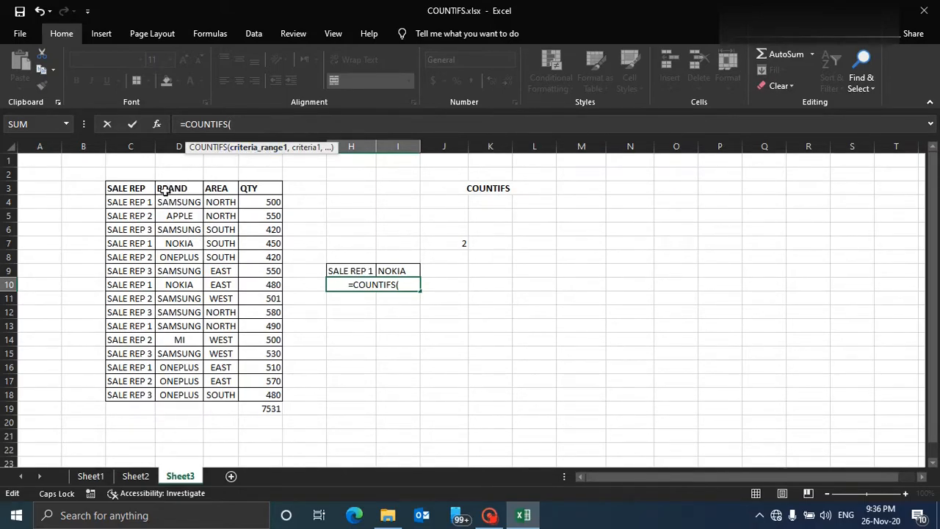
Add C4:C18 as the first criteria range with cell H9 as its criterion.
{"action": "left_click_drag", "start_coordinate": [147, 202], "coordinate": [147, 395]}
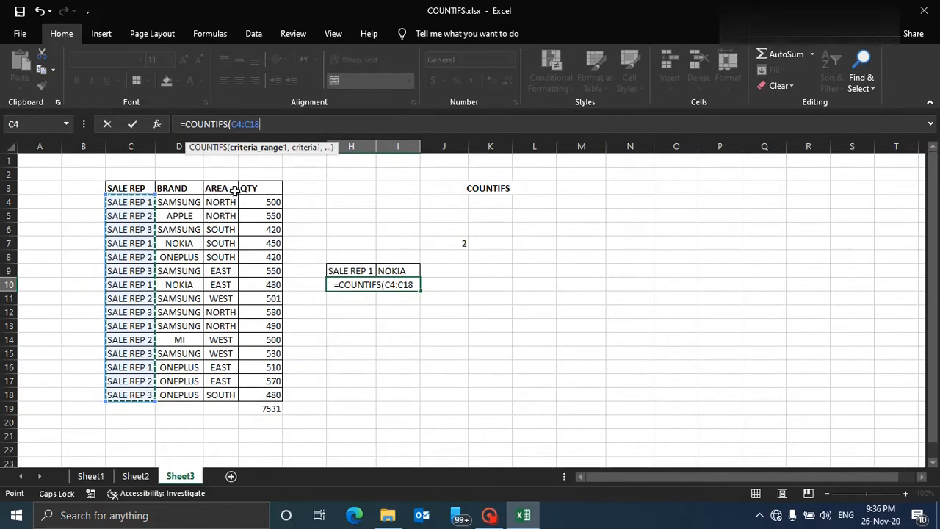
{"action": "type", "text": ","}
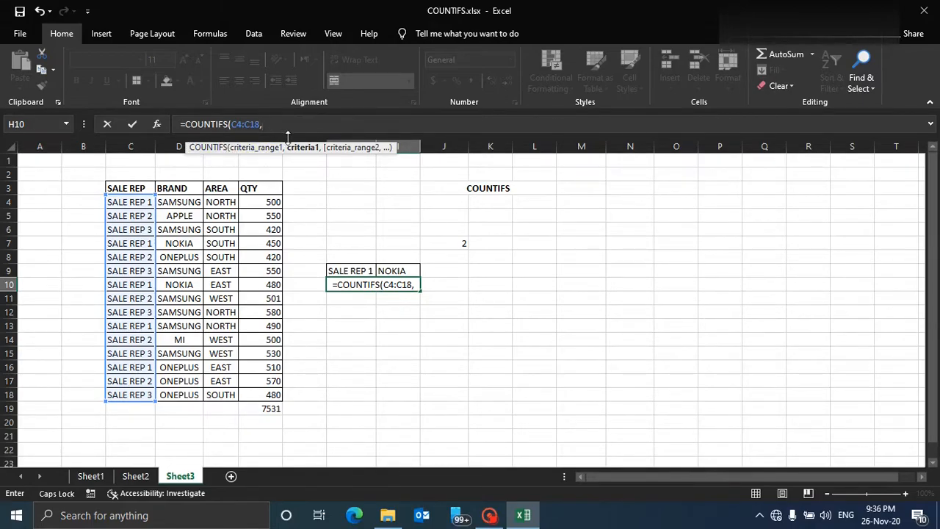
{"action": "left_click", "coordinate": [359, 271]}
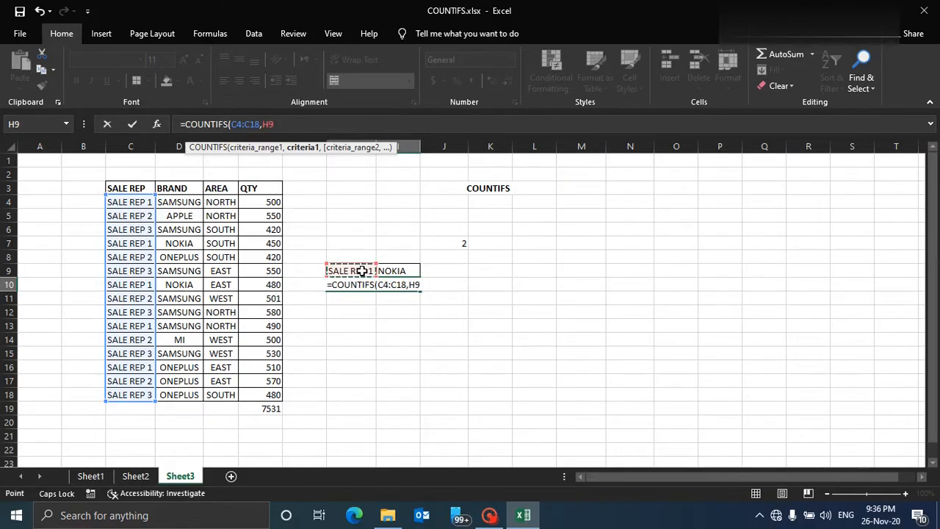
{"action": "type", "text": ","}
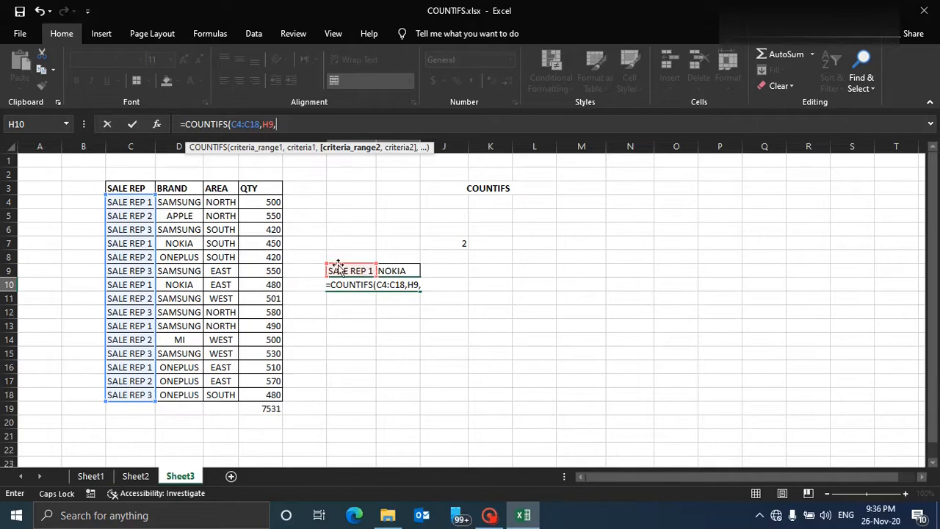
Add D4:D18 as the second criteria range with cell I9 as its criterion, close the formula and enter it.
{"action": "left_click_drag", "start_coordinate": [199, 202], "coordinate": [189, 395]}
{"action": "left_click", "coordinate": [331, 124]}
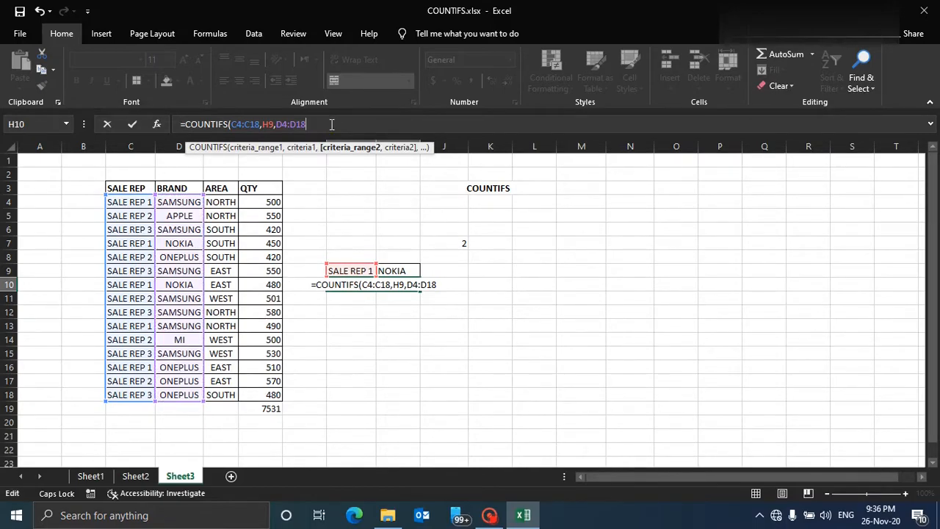
{"action": "type", "text": ","}
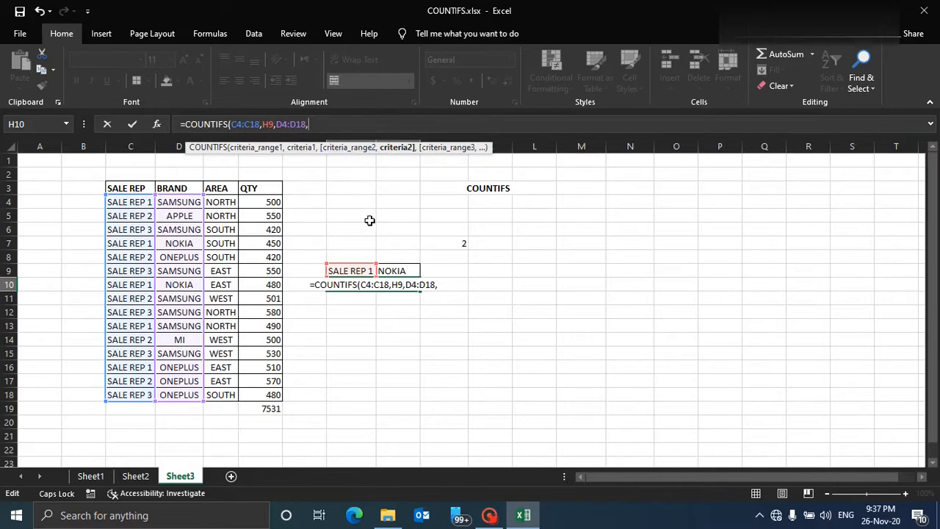
{"action": "left_click", "coordinate": [395, 271]}
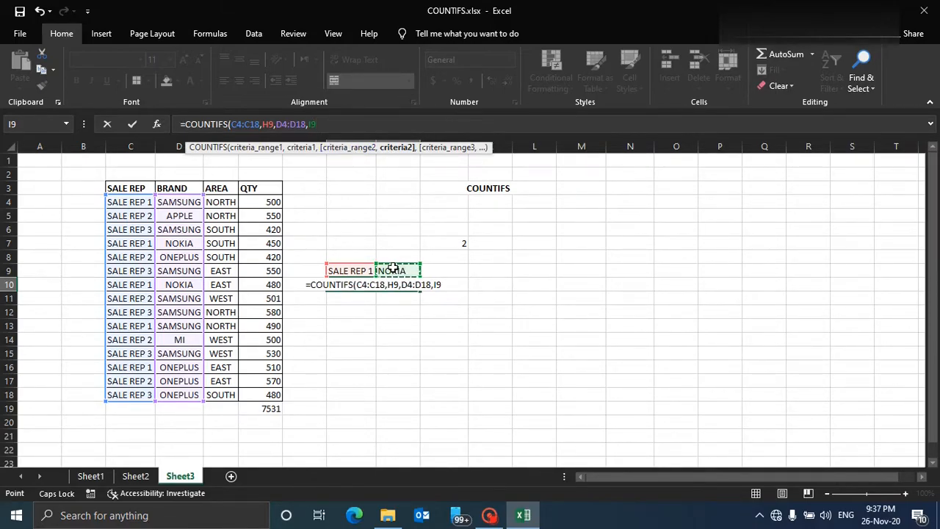
{"action": "type", "text": ")"}
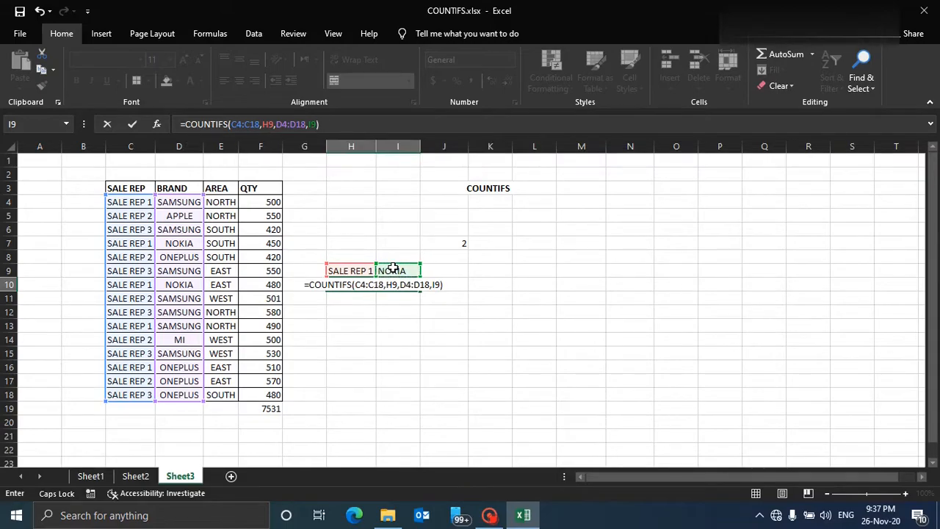
{"action": "key", "text": "Return"}
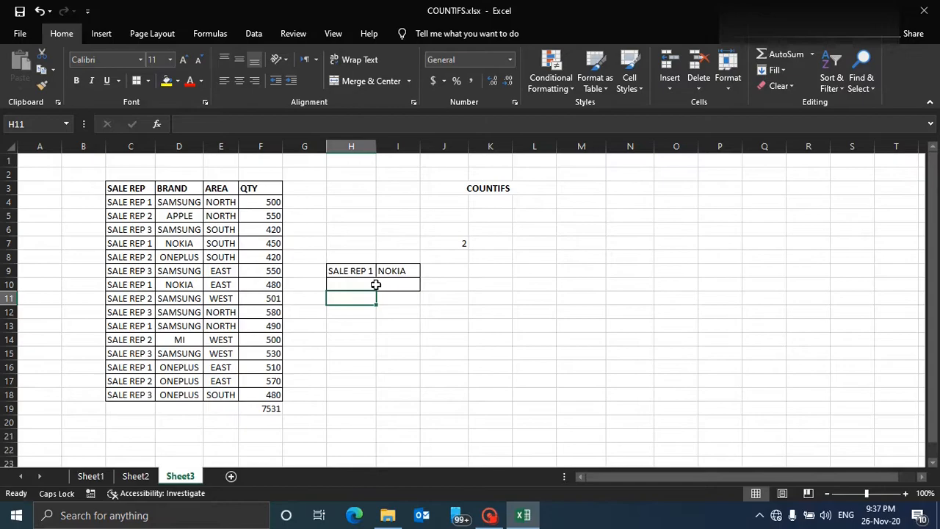
Inspect the H10 formula and the table rows matching SALE REP 1 with NOKIA.
{"action": "left_click", "coordinate": [375, 283]}
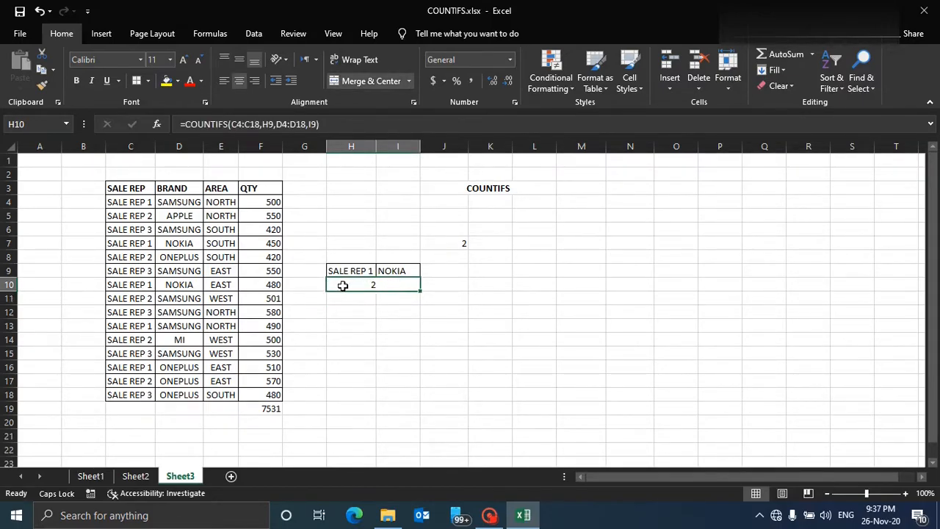
{"action": "left_click_drag", "start_coordinate": [136, 244], "coordinate": [169, 243]}
{"action": "left_click_drag", "start_coordinate": [125, 287], "coordinate": [165, 287]}
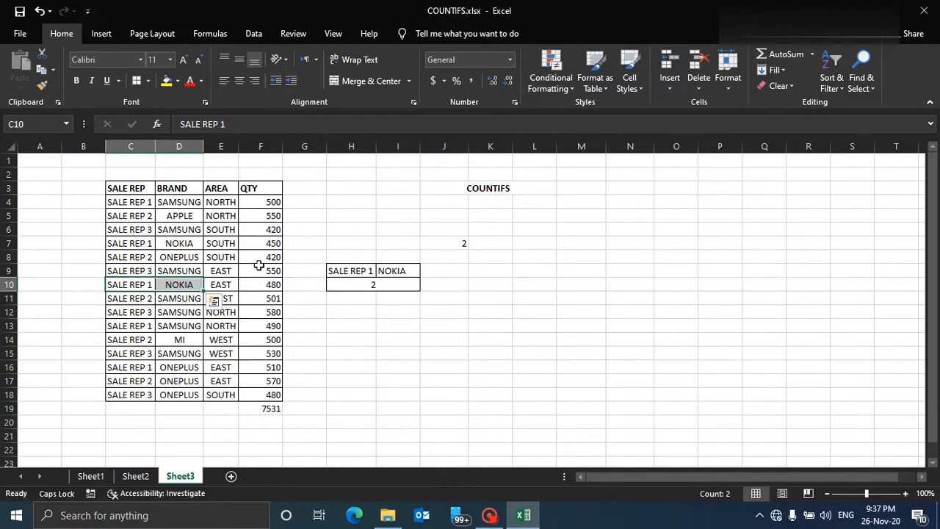
{"action": "left_click", "coordinate": [389, 287]}
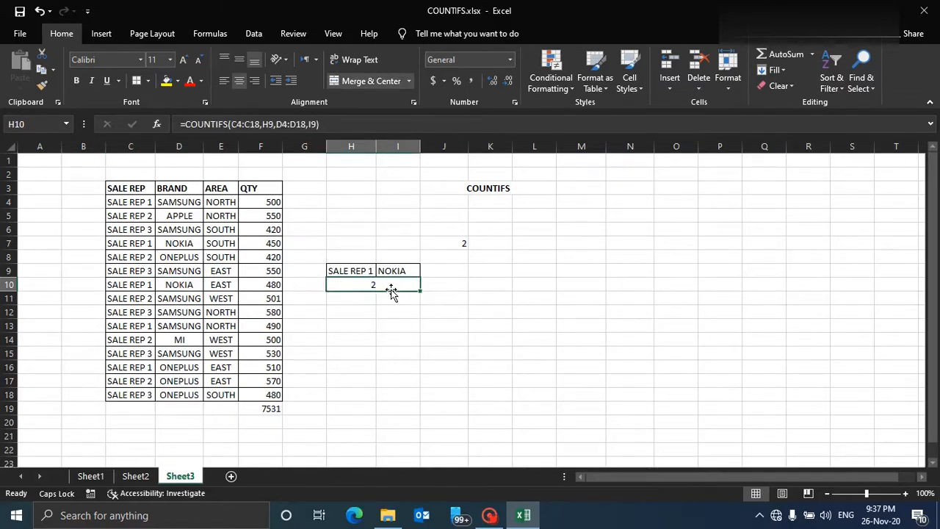
Change the sale rep criterion in H9 to SALE REP 2.
{"action": "left_click", "coordinate": [360, 272]}
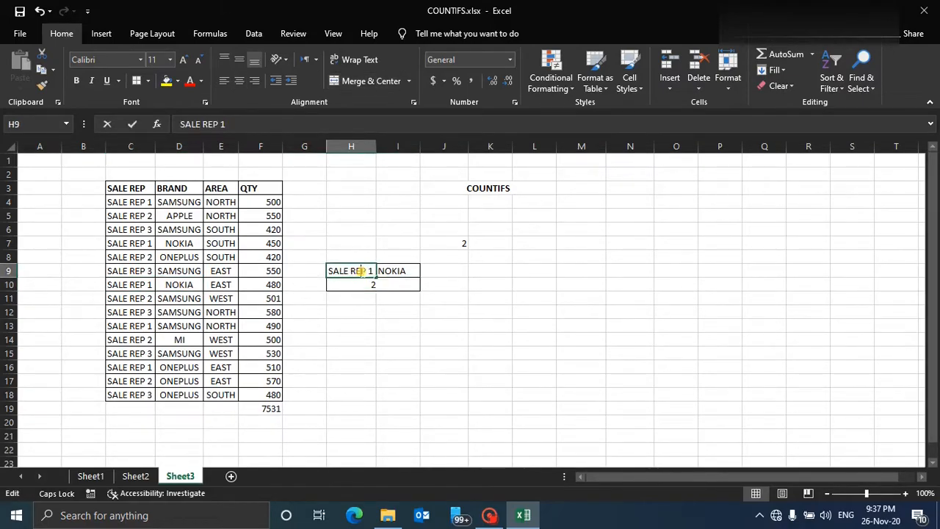
{"action": "double_click", "coordinate": [365, 271]}
{"action": "double_click", "coordinate": [371, 271]}
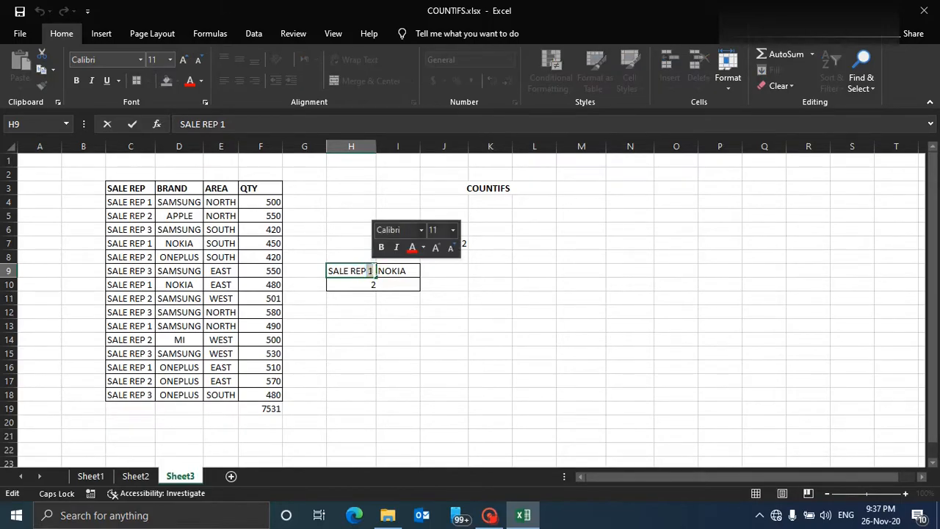
{"action": "key", "text": "BackSpace"}
{"action": "key", "text": "BackSpace"}
{"action": "type", "text": "2"}
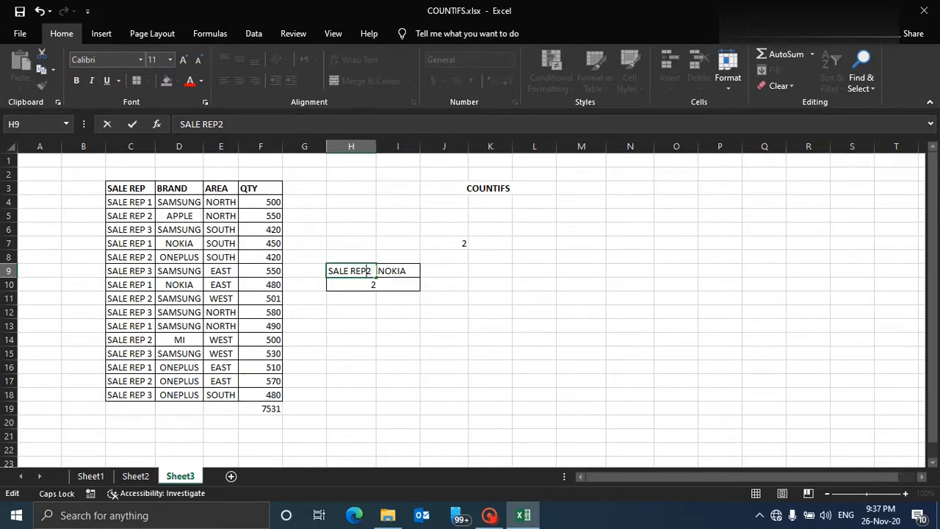
{"action": "key", "text": "Return"}
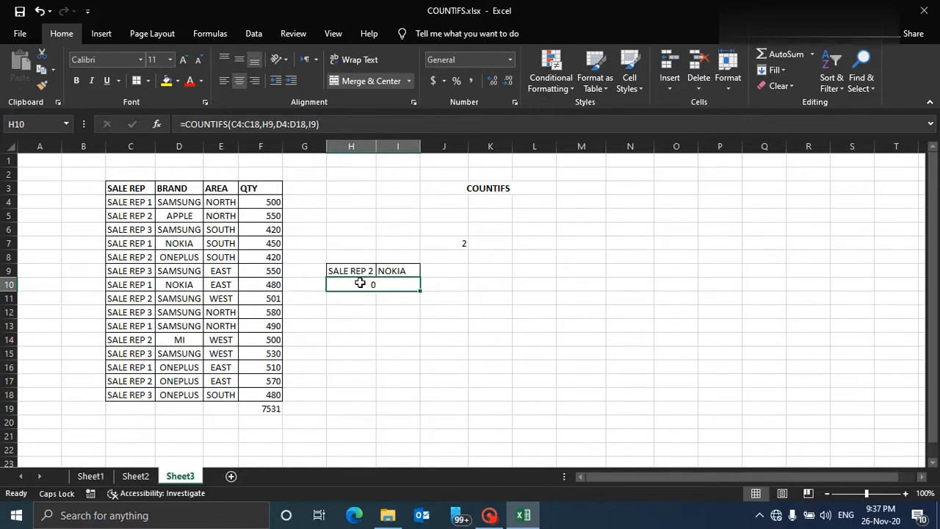
{"action": "left_click", "coordinate": [372, 272]}
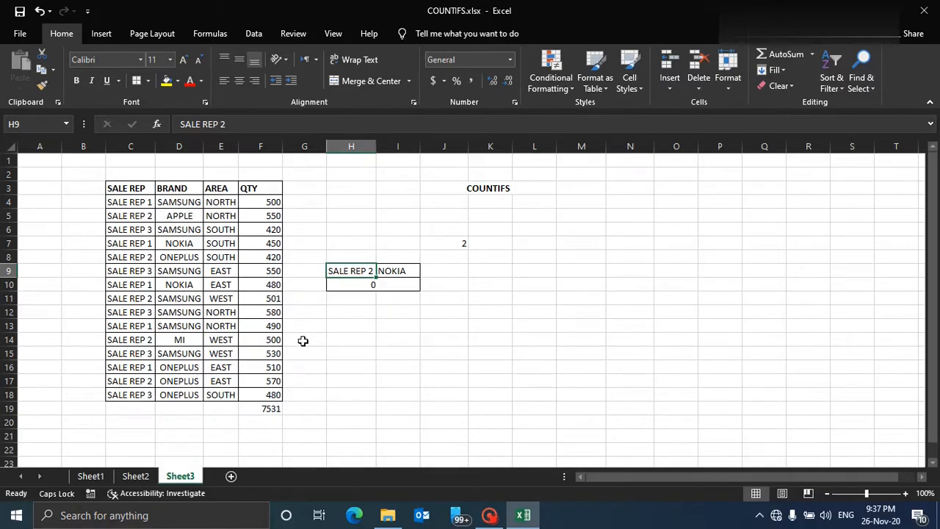
{"action": "left_click", "coordinate": [383, 272]}
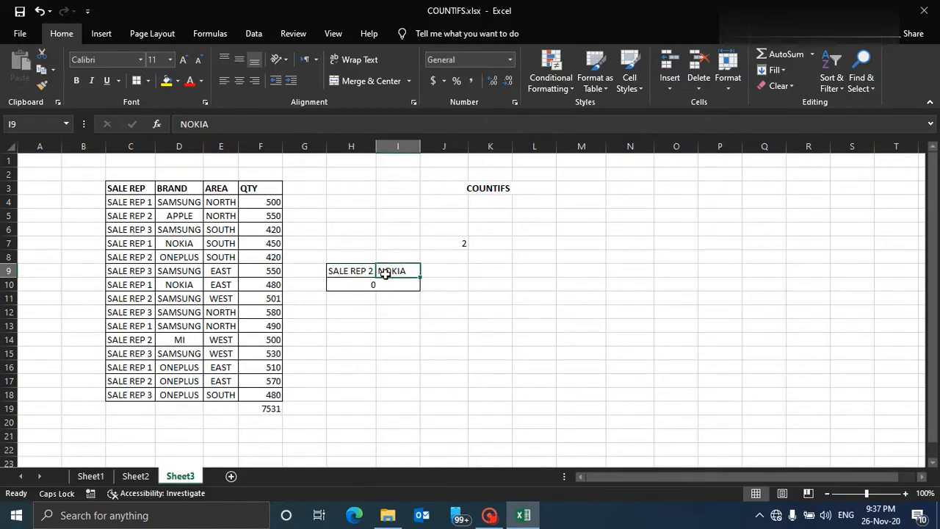
Change the brand criterion in I9 to MI and check the matching SALE REP 2 row in the table.
{"action": "type", "text": "m"}
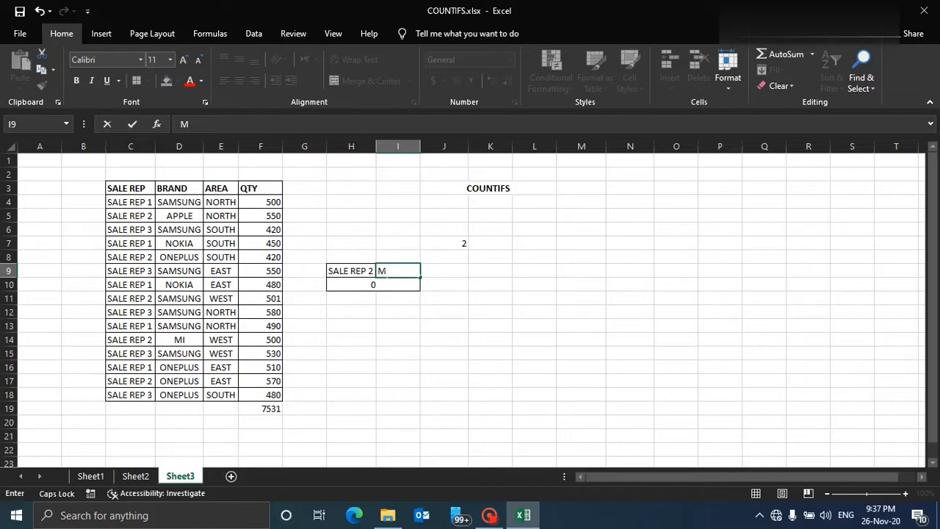
{"action": "key", "text": "Return"}
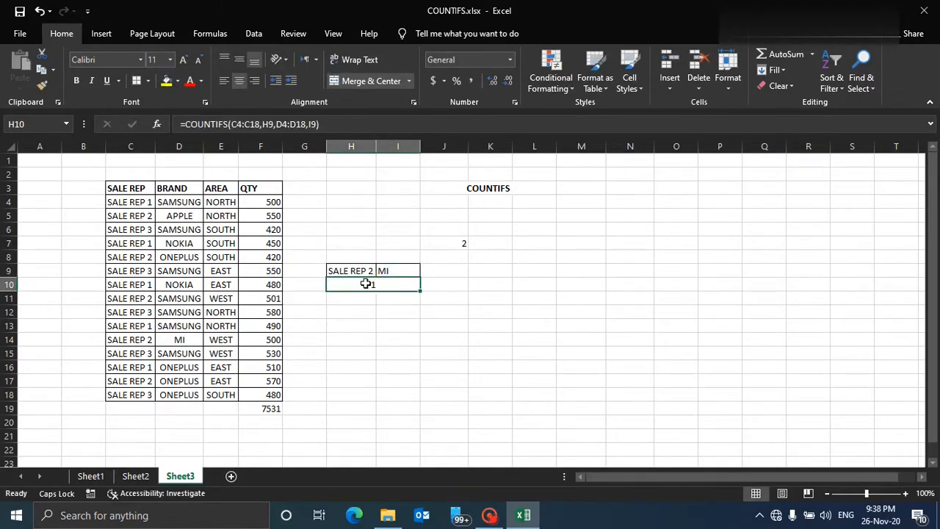
{"action": "left_click", "coordinate": [174, 340]}
{"action": "left_click_drag", "start_coordinate": [124, 340], "coordinate": [182, 344]}
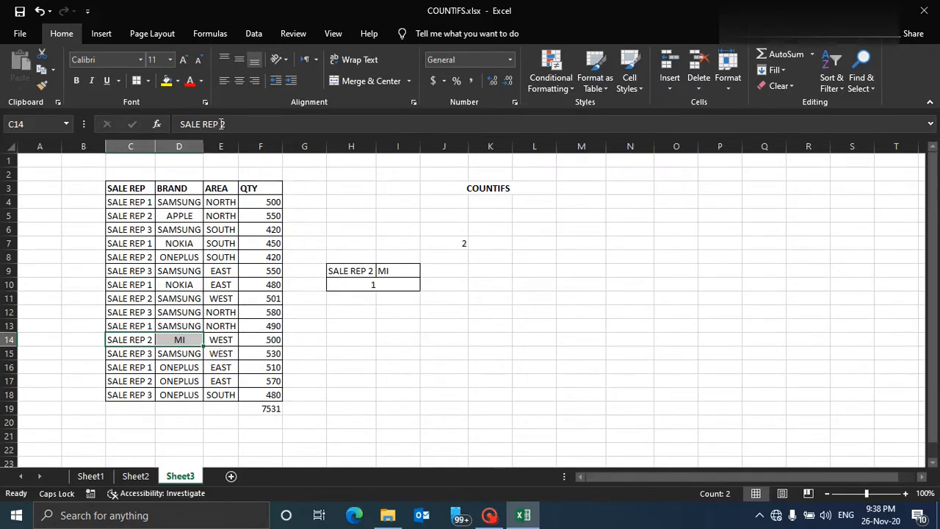
{"action": "left_click", "coordinate": [357, 286]}
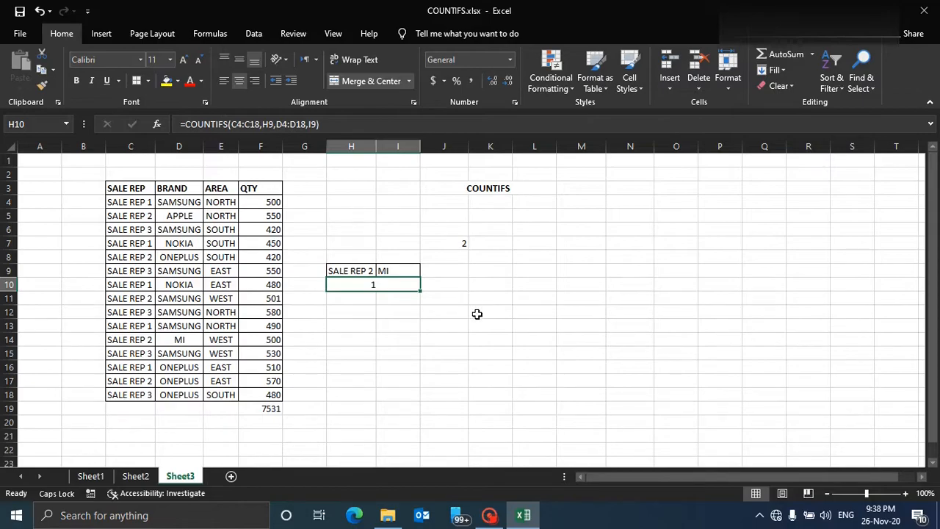
Enter SALE REP 1 in L9 as a new sale rep criterion and widen column L to fit it.
{"action": "left_click", "coordinate": [521, 273]}
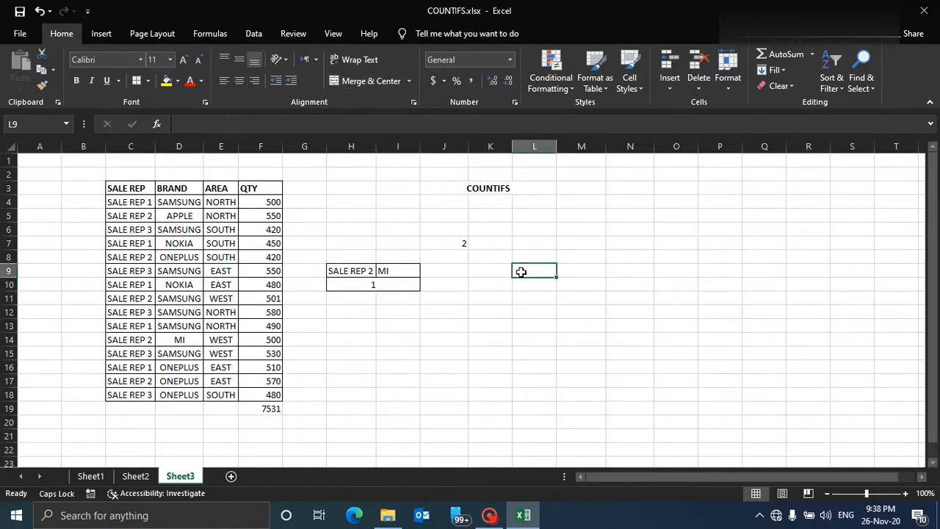
{"action": "type", "text": "SALE REP 1"}
{"action": "left_click", "coordinate": [570, 174]}
{"action": "left_click_drag", "start_coordinate": [556, 148], "coordinate": [562, 148]}
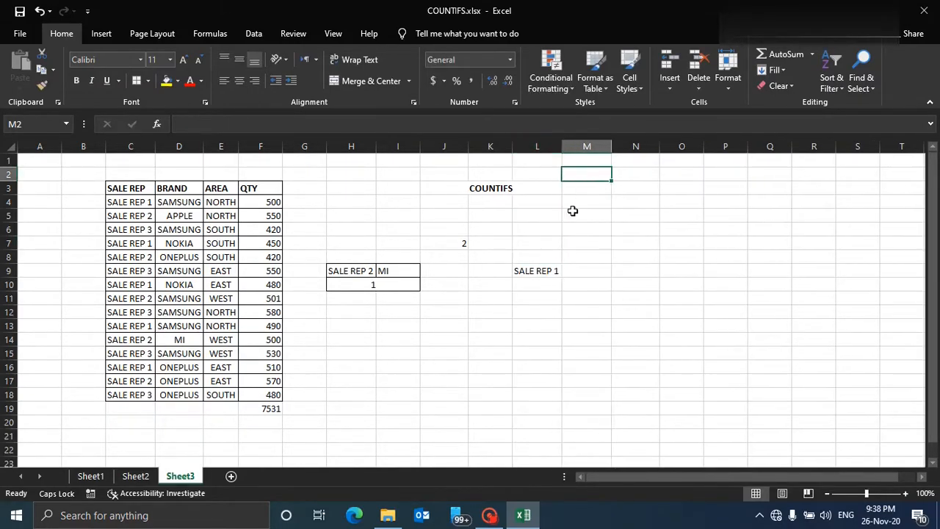
Enter ONEPLUS in M9 as the brand criterion and SOUTH in N9 as the area criterion.
{"action": "left_click", "coordinate": [584, 269]}
{"action": "type", "text": "oneplus"}
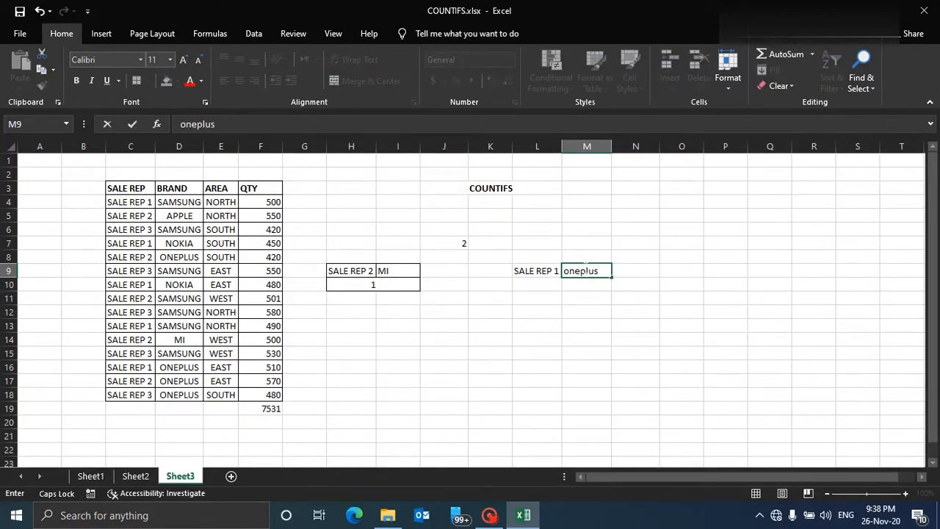
{"action": "key", "text": "BackSpace"}
{"action": "key", "text": "BackSpace"}
{"action": "key", "text": "BackSpace"}
{"action": "key", "text": "BackSpace"}
{"action": "key", "text": "BackSpace"}
{"action": "key", "text": "BackSpace"}
{"action": "type", "text": "ONEPLUS"}
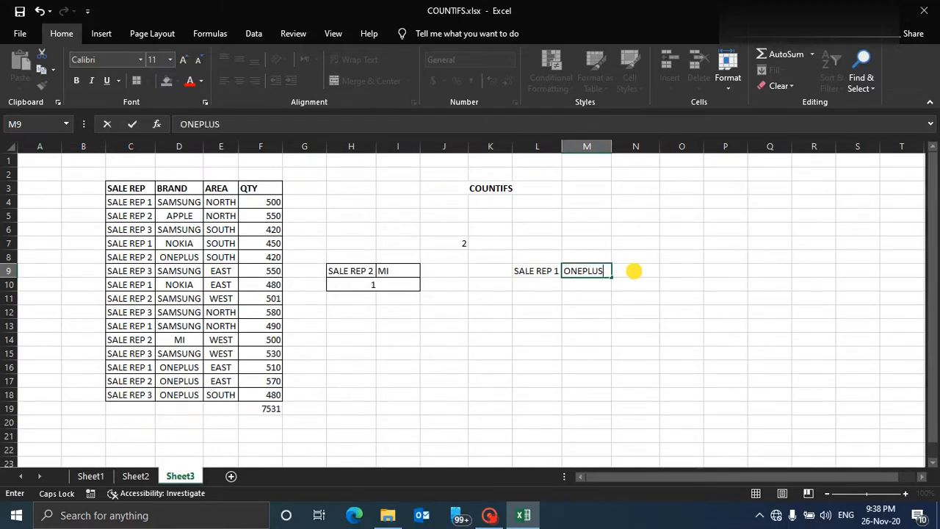
{"action": "left_click", "coordinate": [634, 271]}
{"action": "type", "text": "SOUTH"}
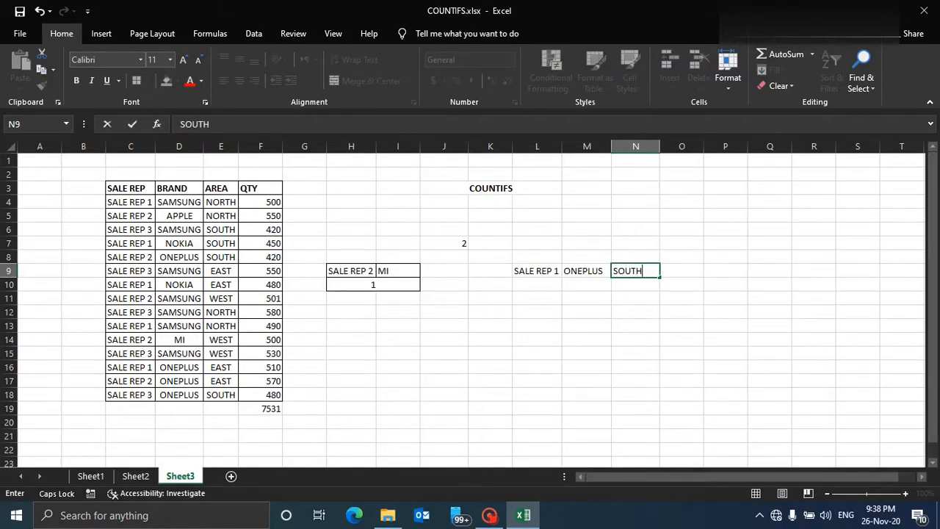
{"action": "key", "text": "Return"}
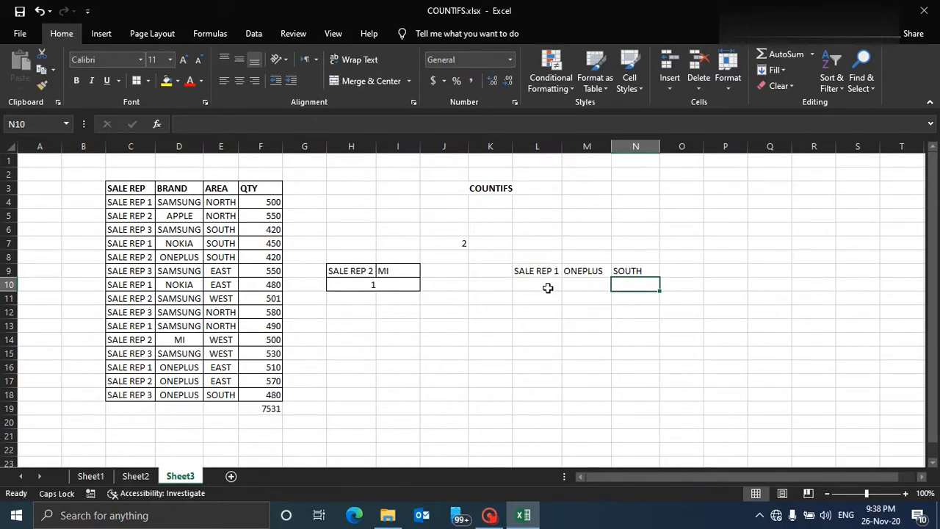
Merge and center L10:N10 and add borders around the L9:N10 criteria block.
{"action": "left_click_drag", "start_coordinate": [546, 288], "coordinate": [619, 290]}
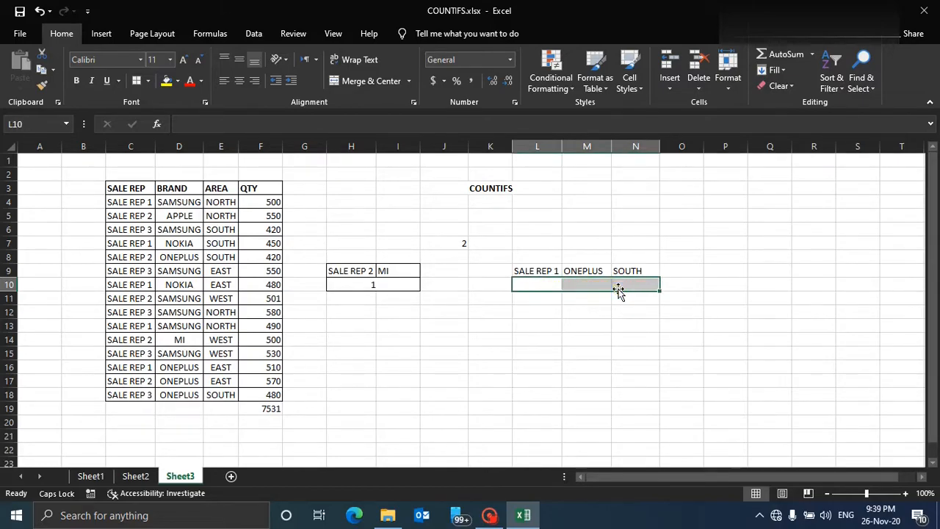
{"action": "left_click", "coordinate": [363, 81]}
{"action": "double_click", "coordinate": [589, 284]}
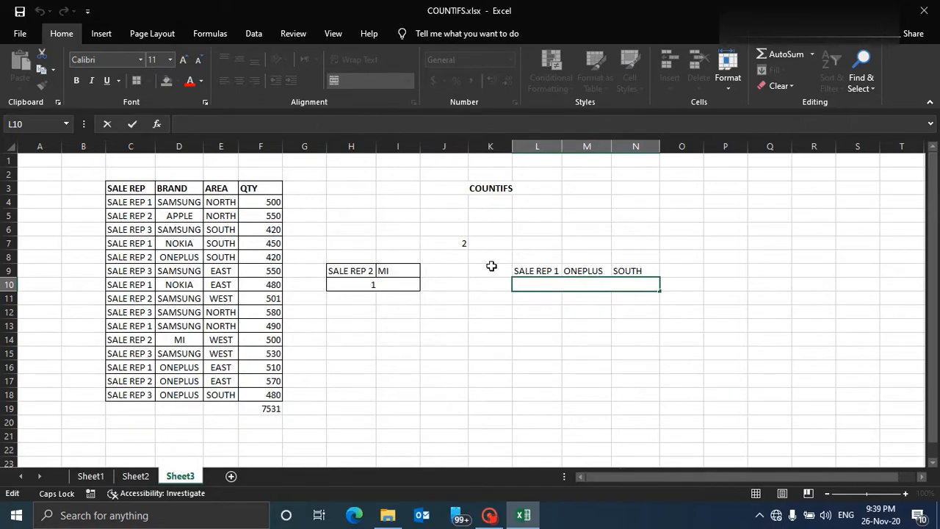
{"action": "left_click", "coordinate": [531, 270]}
{"action": "left_click_drag", "start_coordinate": [530, 270], "coordinate": [619, 269]}
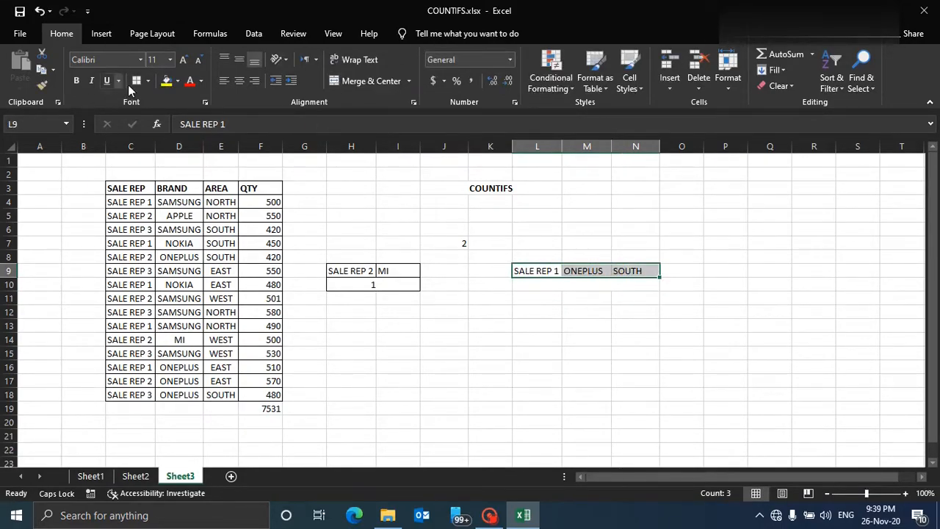
{"action": "left_click", "coordinate": [531, 295]}
{"action": "key", "text": "Up"}
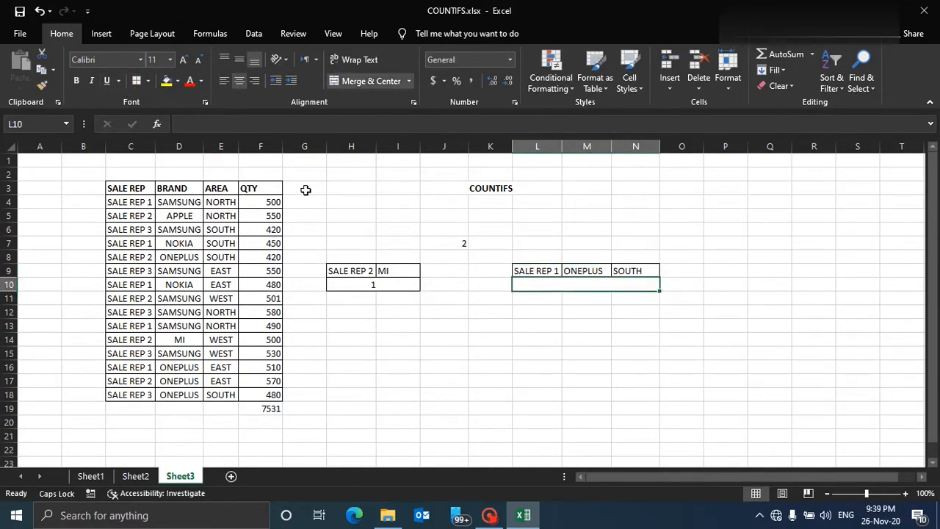
Start a COUNTIFS formula in L10 with C4:C18 as the first criteria range and L9 as its criterion.
{"action": "double_click", "coordinate": [533, 285]}
{"action": "left_click", "coordinate": [251, 124]}
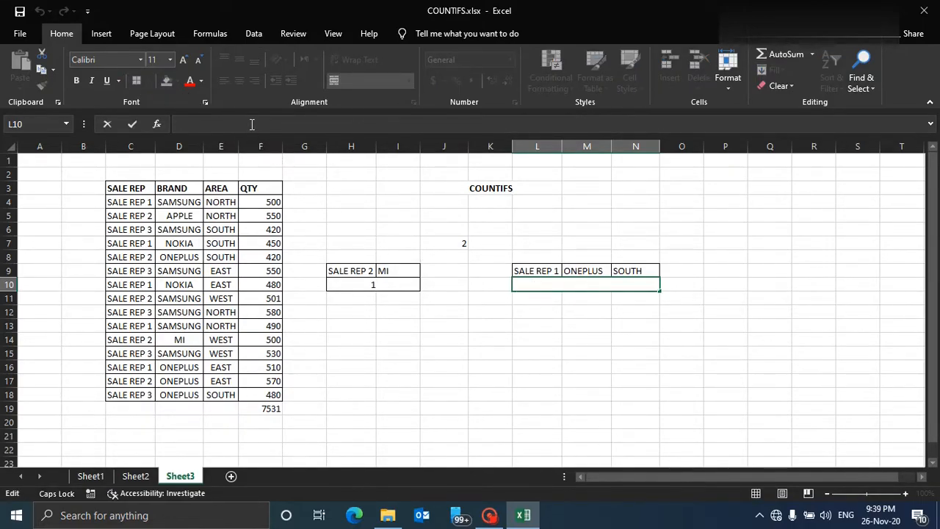
{"action": "type", "text": "=COUN"}
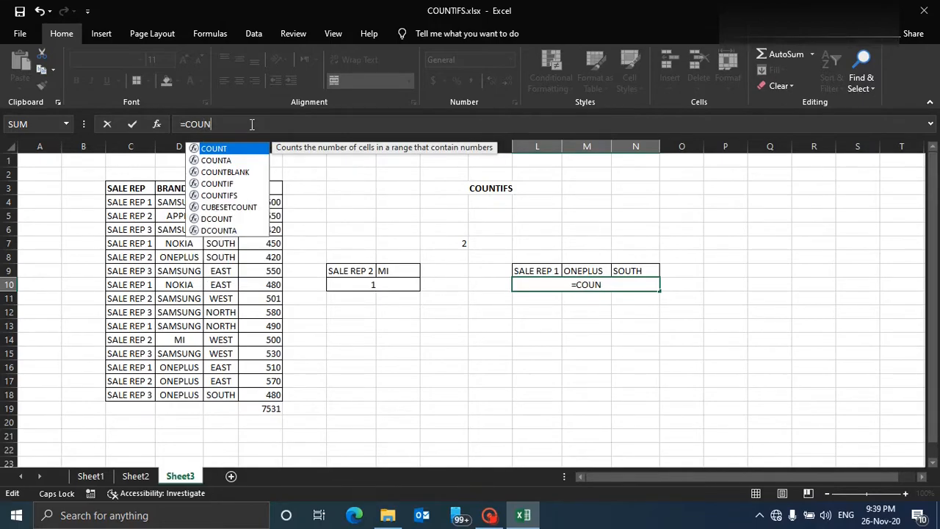
{"action": "type", "text": "TIFS("}
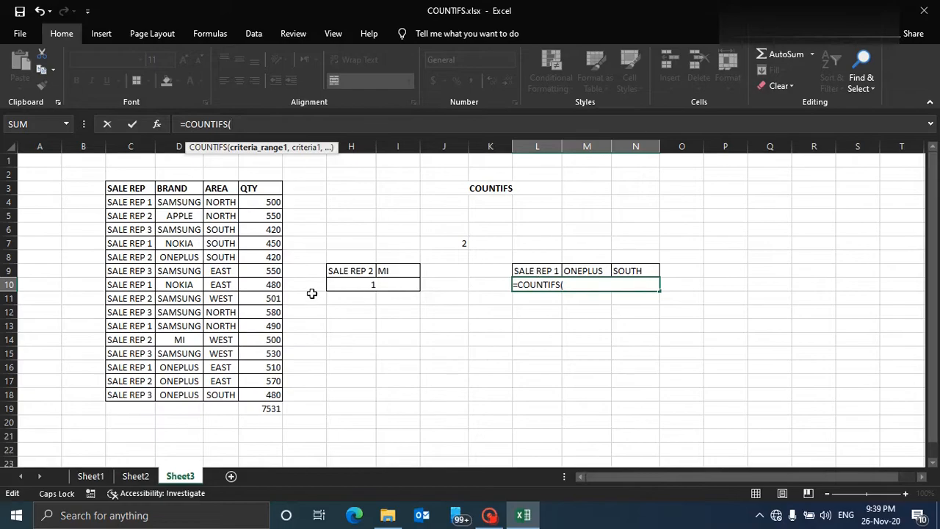
{"action": "left_click", "coordinate": [125, 202]}
{"action": "left_click_drag", "start_coordinate": [125, 202], "coordinate": [126, 395]}
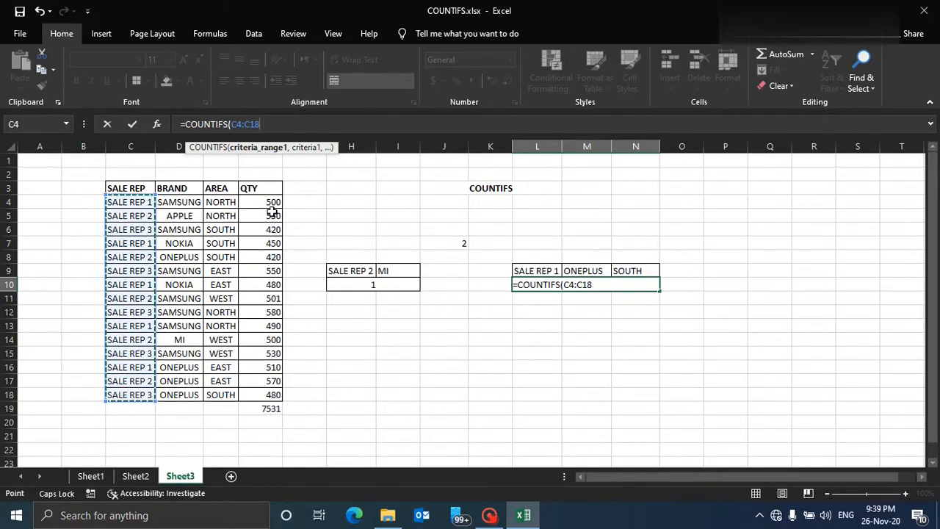
{"action": "type", "text": ","}
{"action": "left_click", "coordinate": [528, 271]}
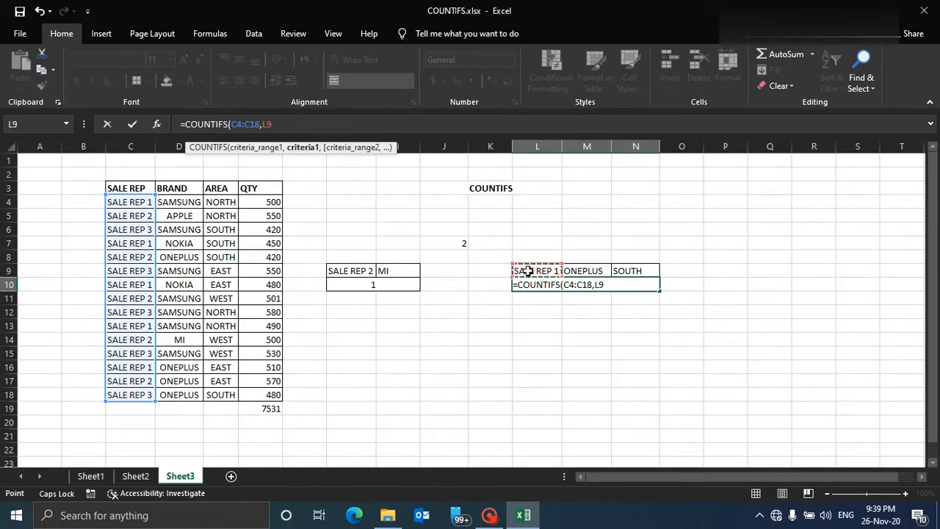
{"action": "type", "text": ","}
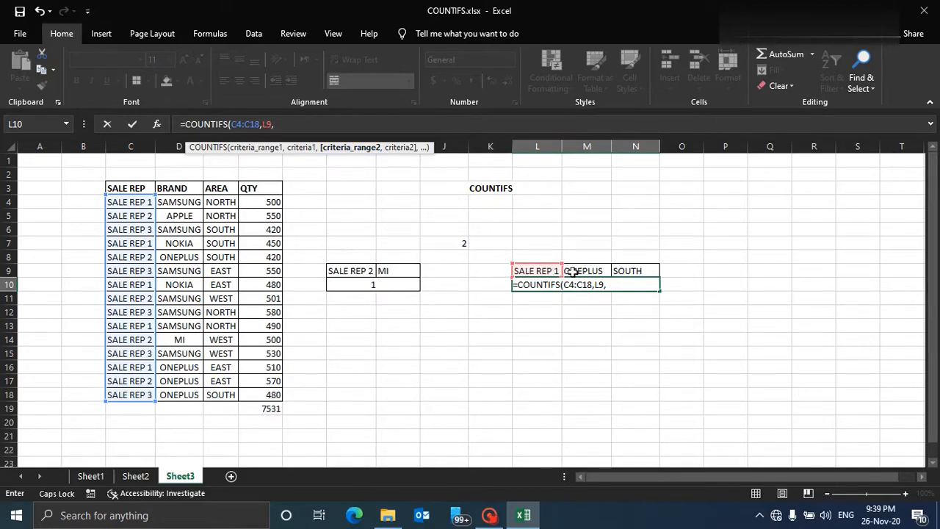
Add D4:D18 as the second criteria range with M9 as its criterion.
{"action": "left_click_drag", "start_coordinate": [189, 204], "coordinate": [188, 395]}
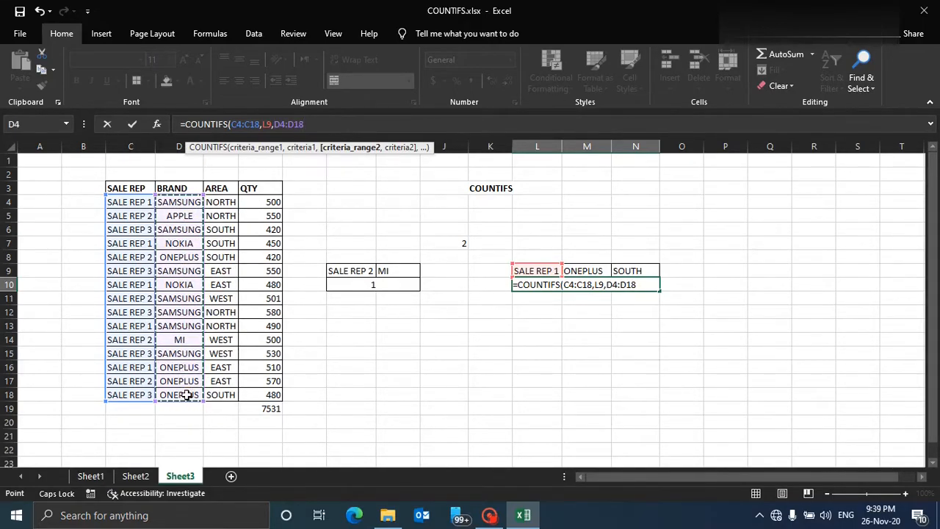
{"action": "type", "text": ","}
{"action": "left_click", "coordinate": [580, 272]}
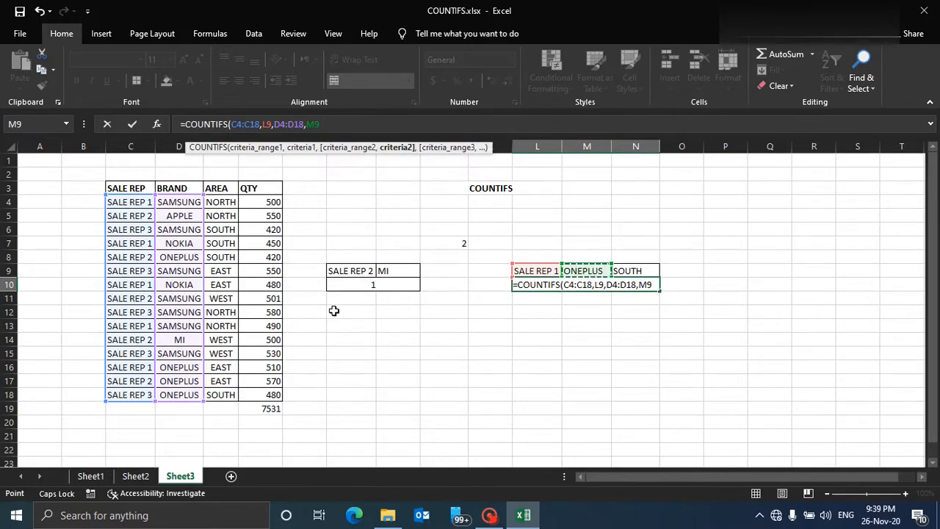
{"action": "type", "text": ","}
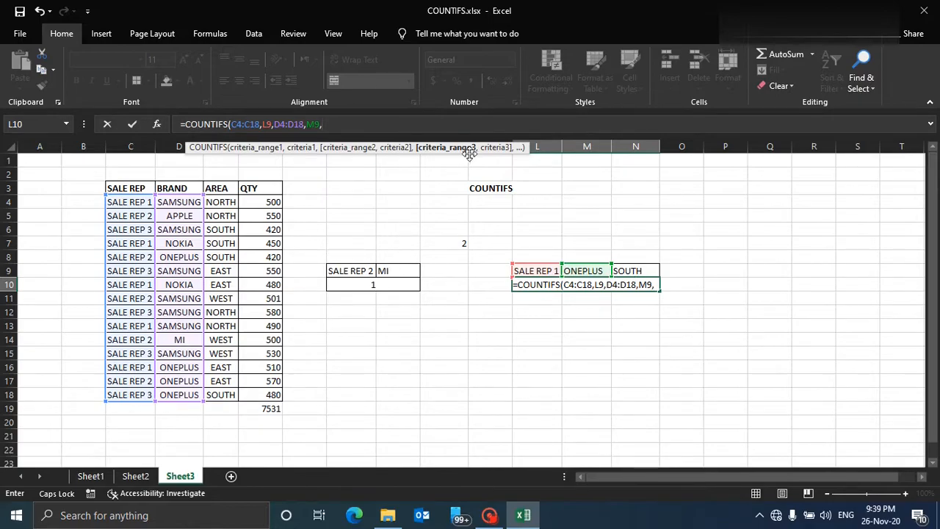
Add E4:E18 as the third criteria range with N9 as its criterion, close the formula and enter it.
{"action": "left_click_drag", "start_coordinate": [211, 200], "coordinate": [224, 394]}
{"action": "type", "text": ","}
{"action": "left_click", "coordinate": [629, 271]}
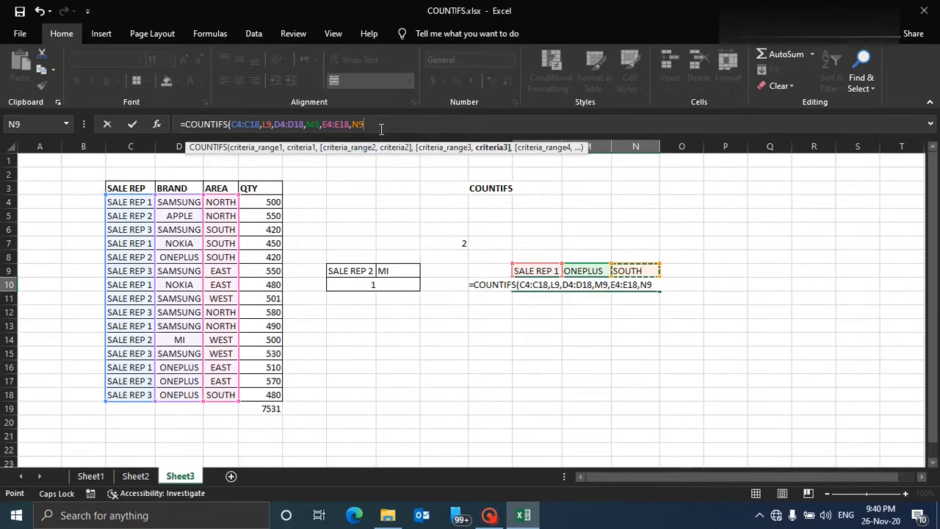
{"action": "type", "text": ")"}
{"action": "key", "text": "Return"}
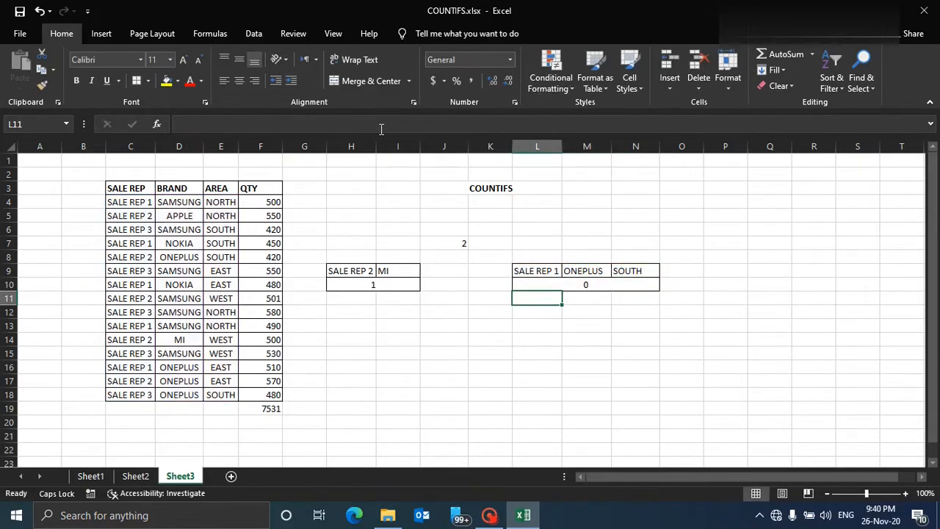
Inspect the L10 formula and the table rows for SALE REP 1 with ONEPLUS.
{"action": "left_click", "coordinate": [570, 285]}
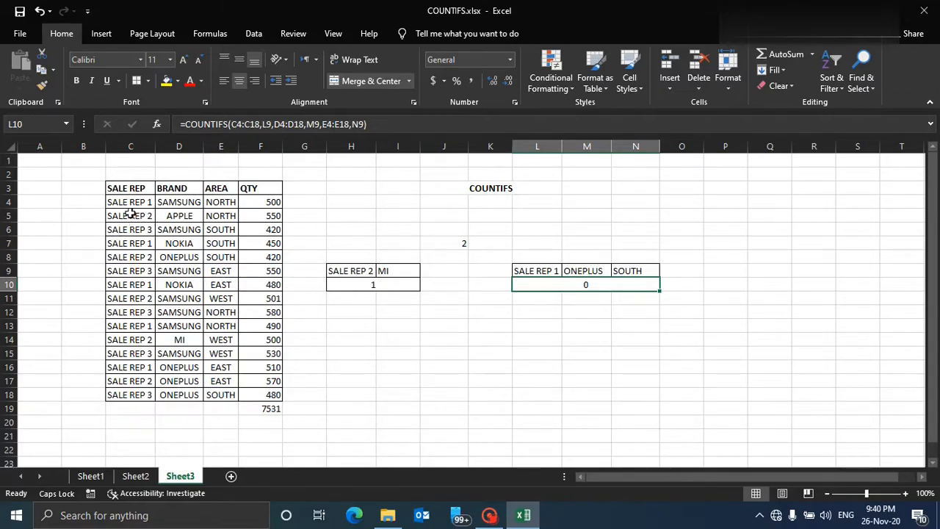
{"action": "left_click_drag", "start_coordinate": [134, 206], "coordinate": [169, 204]}
{"action": "left_click", "coordinate": [142, 245]}
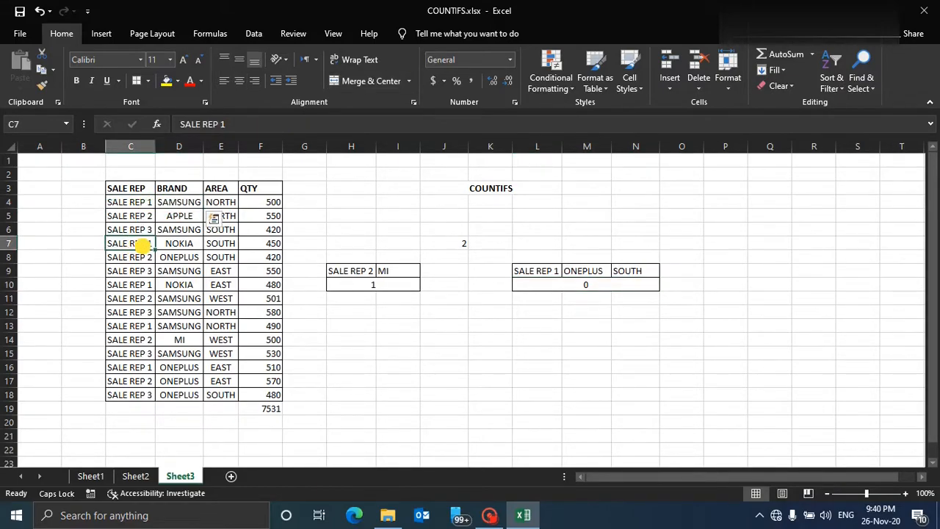
{"action": "left_click", "coordinate": [142, 288]}
{"action": "left_click", "coordinate": [139, 327]}
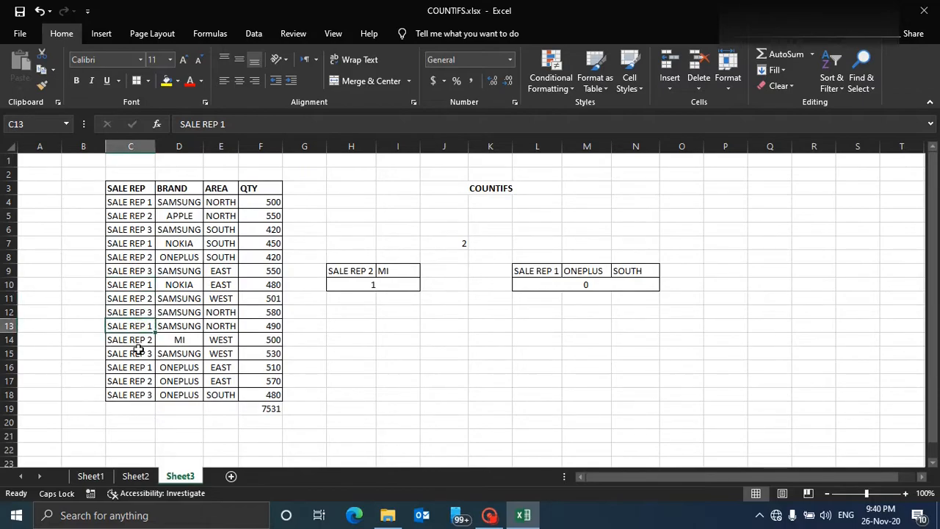
{"action": "left_click", "coordinate": [135, 367]}
{"action": "left_click", "coordinate": [177, 379]}
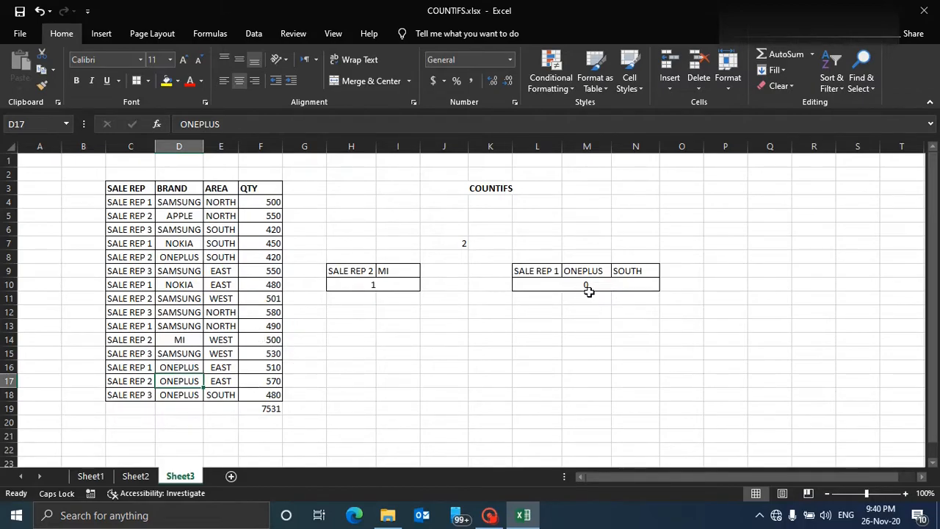
Change the area criterion in N9 to EAST.
{"action": "left_click", "coordinate": [636, 272]}
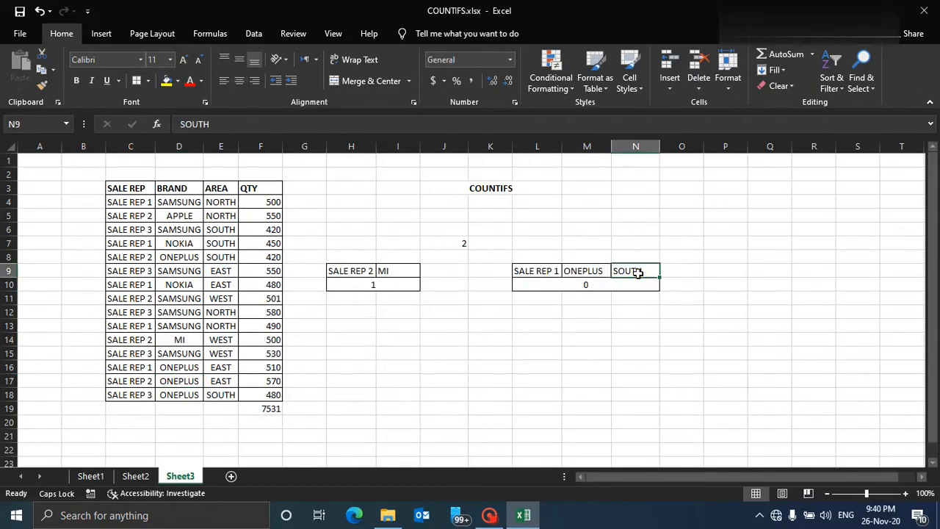
{"action": "type", "text": "e"}
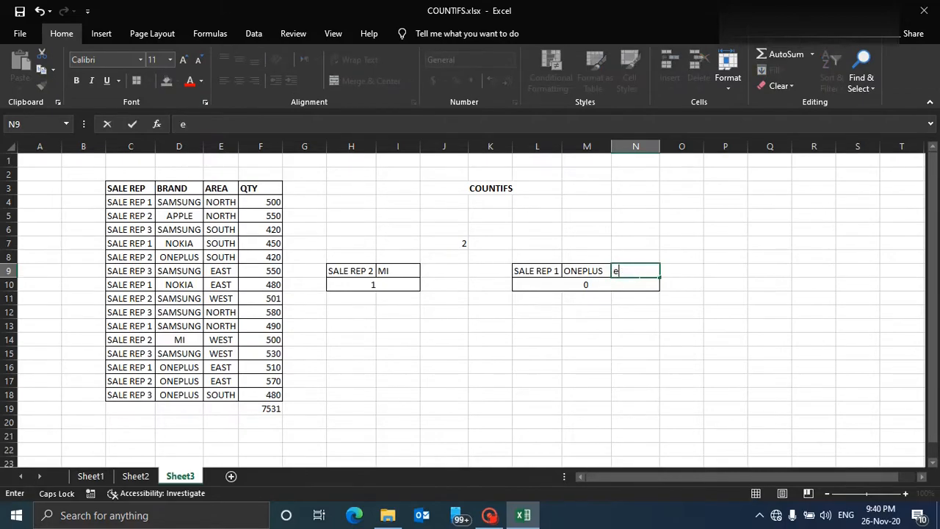
{"action": "type", "text": "EAST"}
{"action": "key", "text": "Return"}
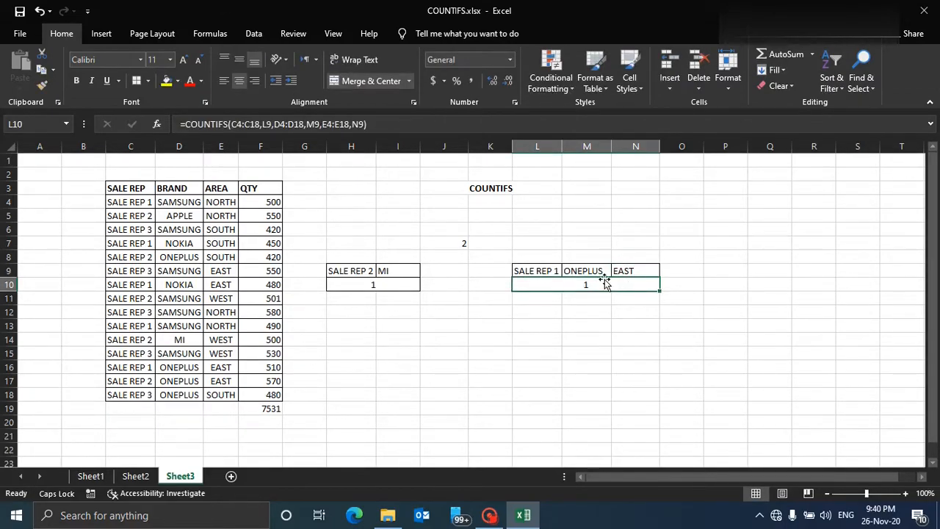
Change the area criterion in N9 to SOUTH and the sale rep criterion in L9 to SALE REP 2.
{"action": "left_click_drag", "start_coordinate": [117, 370], "coordinate": [224, 373]}
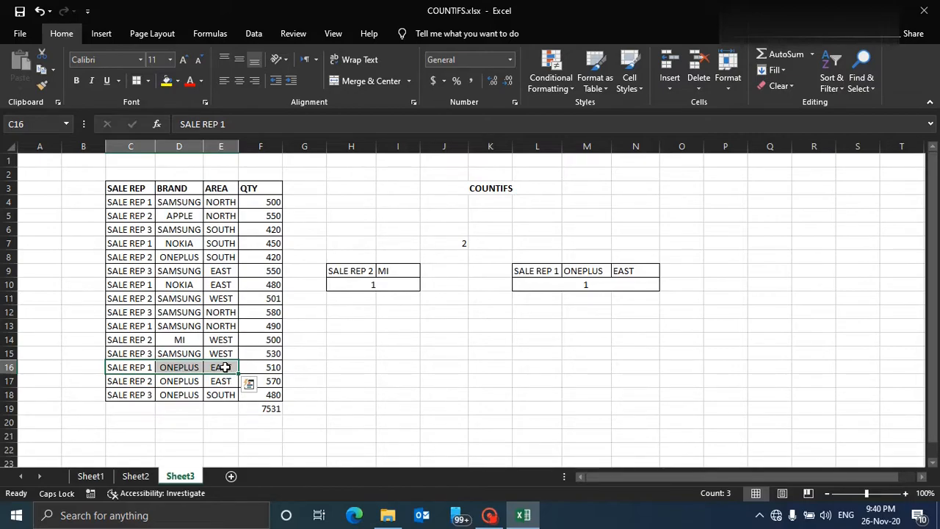
{"action": "left_click", "coordinate": [624, 270]}
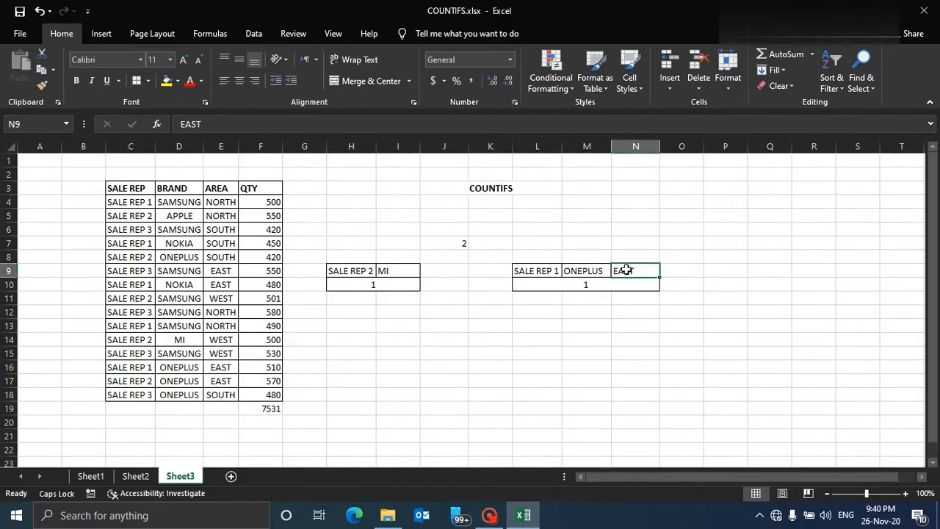
{"action": "type", "text": "SOUTH"}
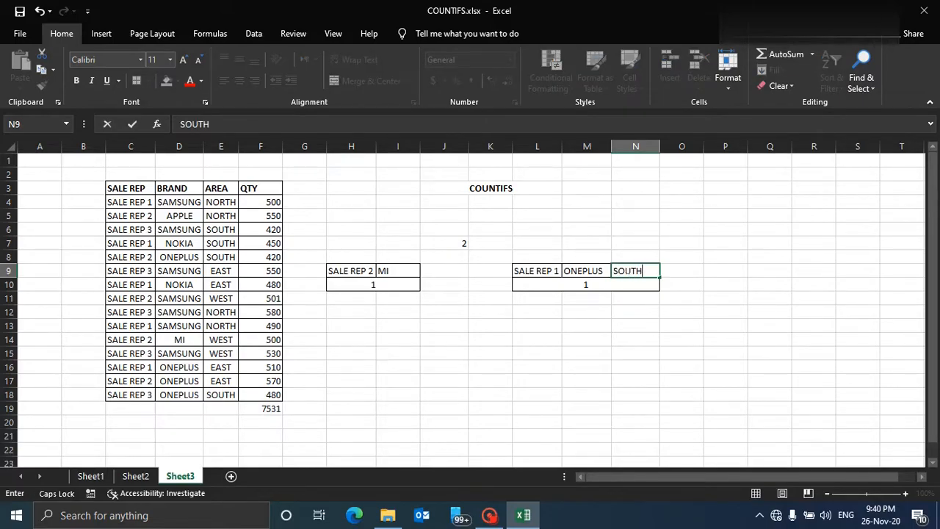
{"action": "key", "text": "Return"}
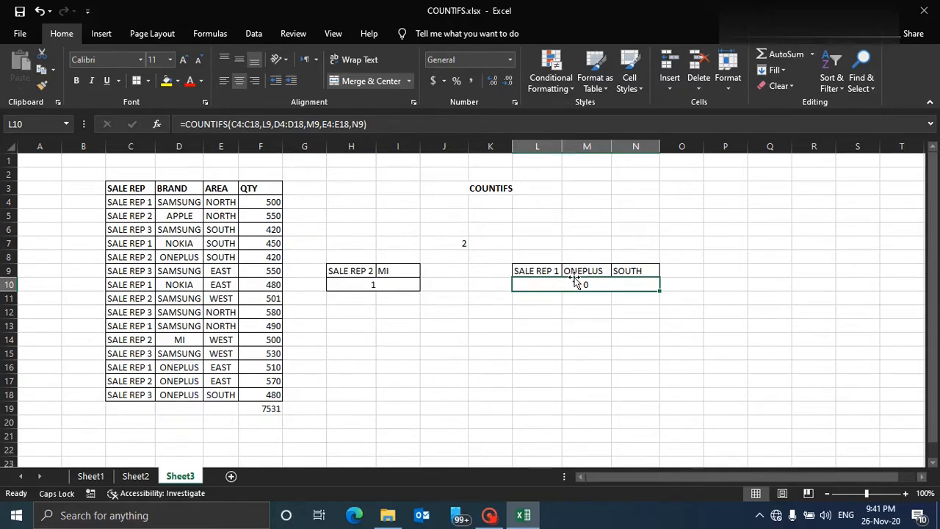
{"action": "double_click", "coordinate": [536, 271]}
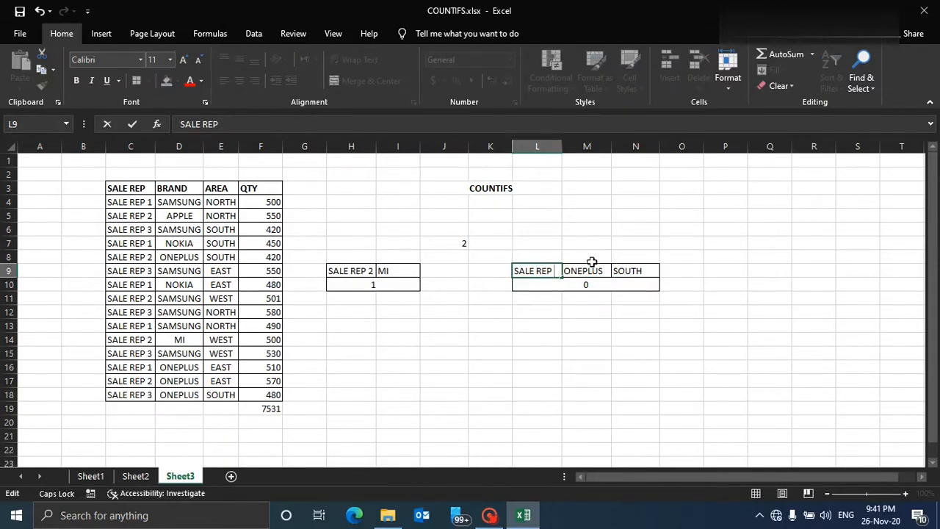
{"action": "key", "text": "Return"}
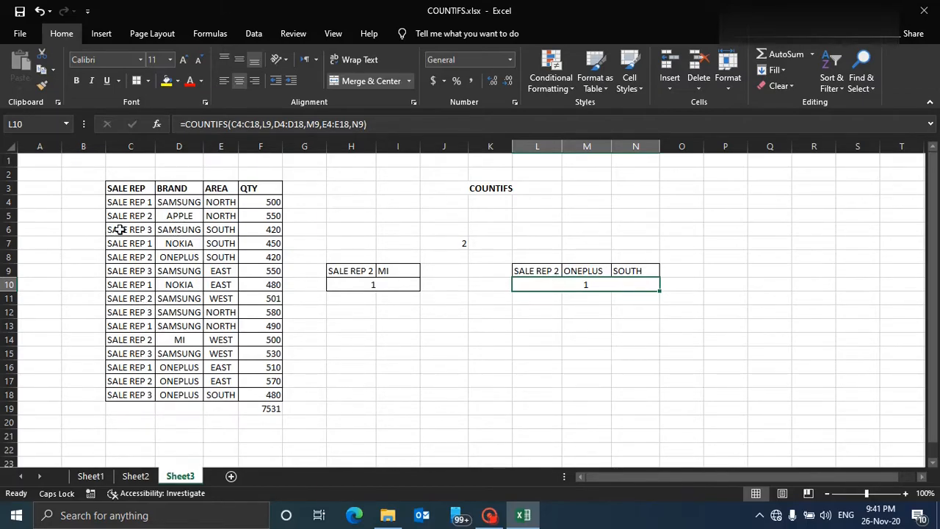
Inspect the table rows for SALE REP 2 with ONEPLUS in SOUTH against the L10 result.
{"action": "left_click", "coordinate": [132, 203]}
{"action": "left_click", "coordinate": [136, 216]}
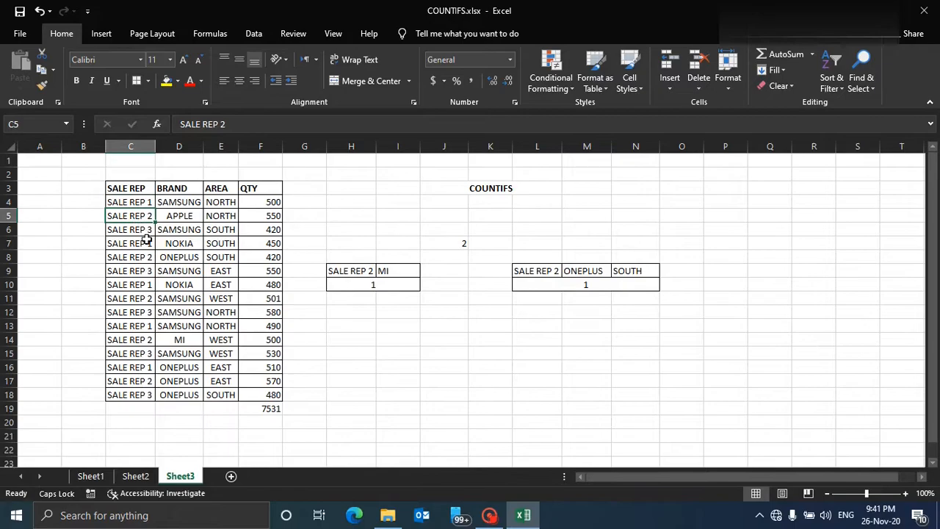
{"action": "left_click", "coordinate": [147, 257]}
{"action": "left_click_drag", "start_coordinate": [225, 257], "coordinate": [133, 258]}
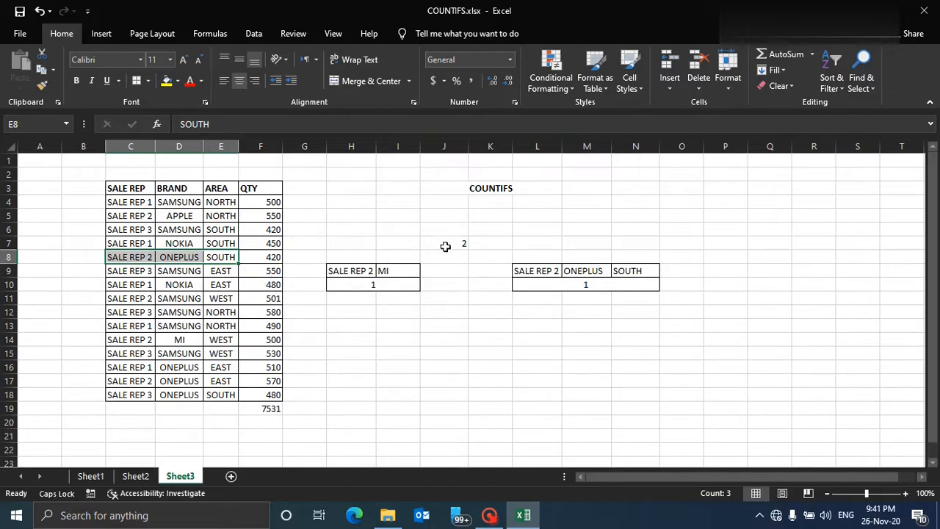
{"action": "left_click", "coordinate": [564, 285]}
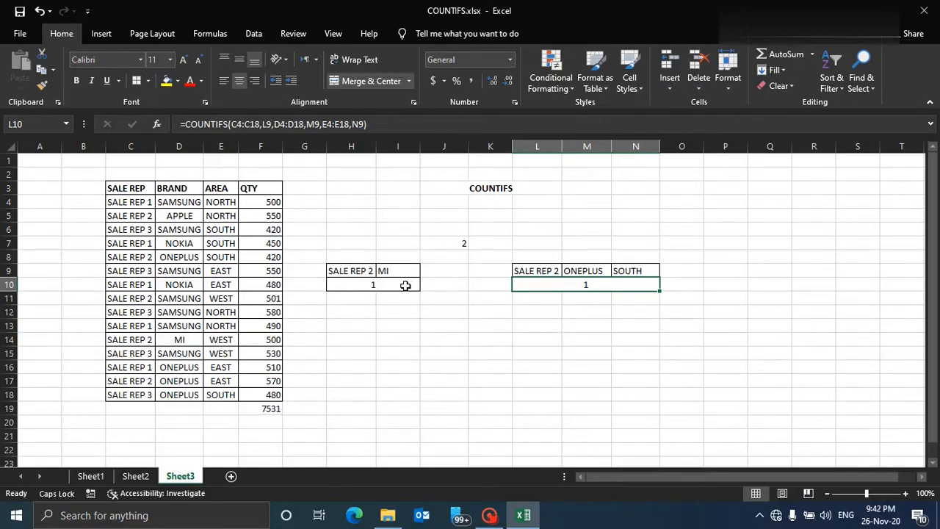
{"action": "left_click", "coordinate": [497, 193]}
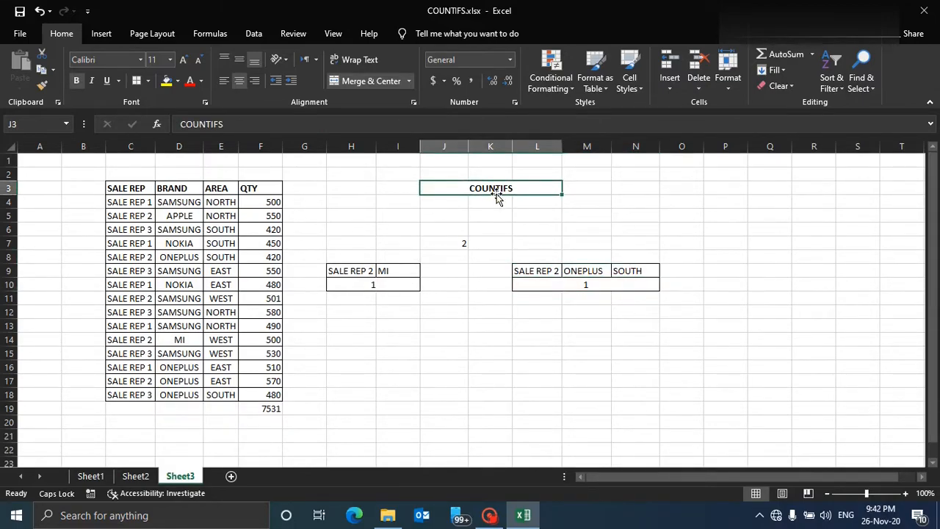